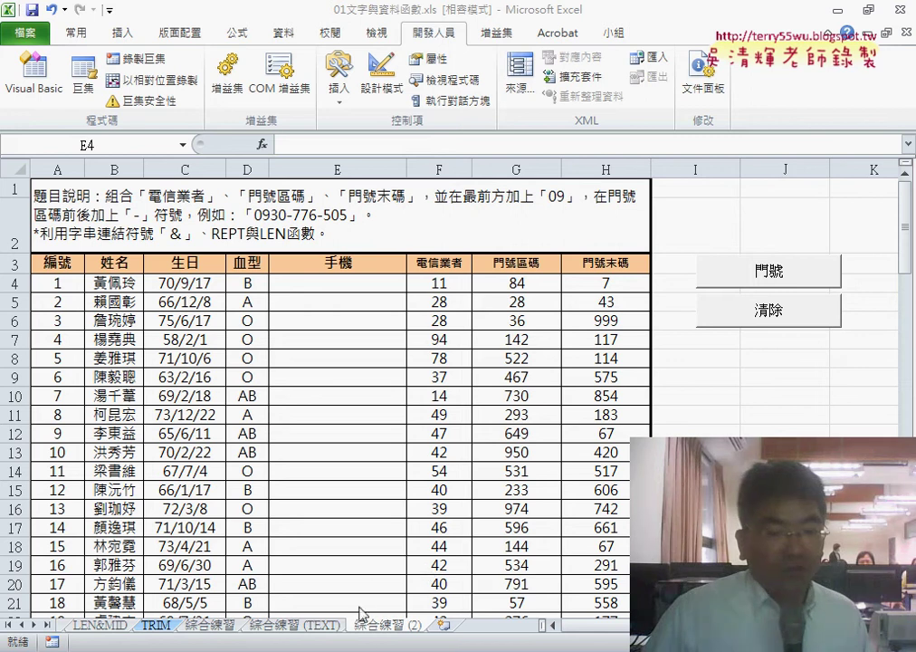
Select column E from E4 downward and open the Visual Basic editor to view Module1's macros.
{"action": "left_click", "coordinate": [345, 282]}
{"action": "key", "text": "ctrl+shift+Down"}
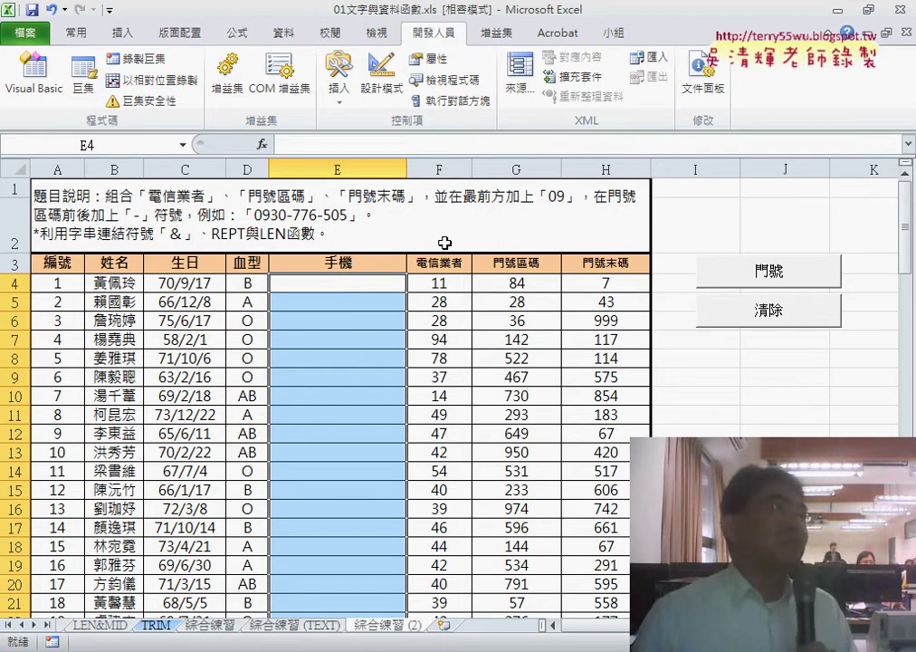
{"action": "left_click", "coordinate": [43, 96]}
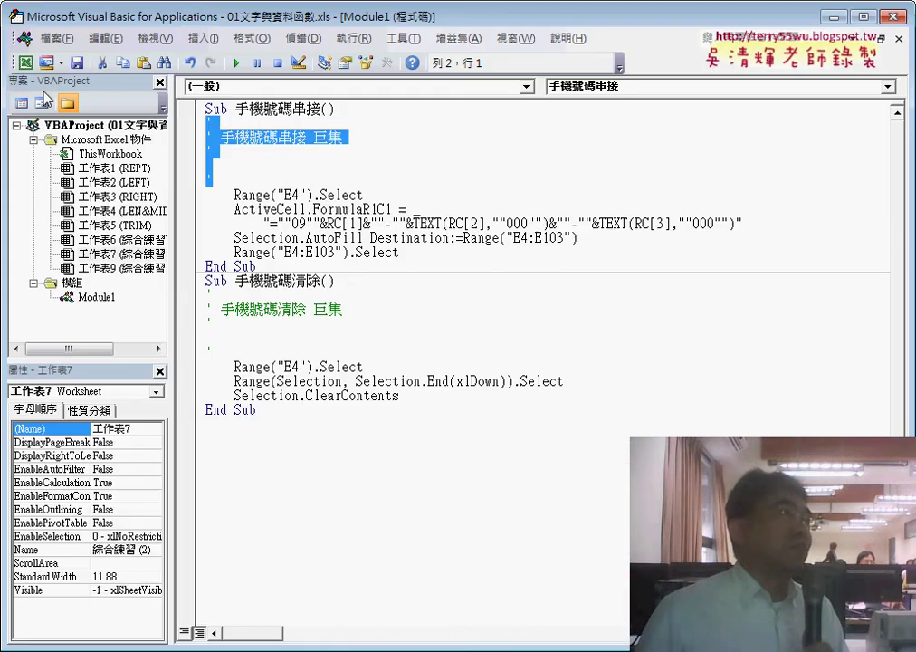
Insert a new empty module, Module2, into the project's 模組 folder.
{"action": "left_click", "coordinate": [73, 284]}
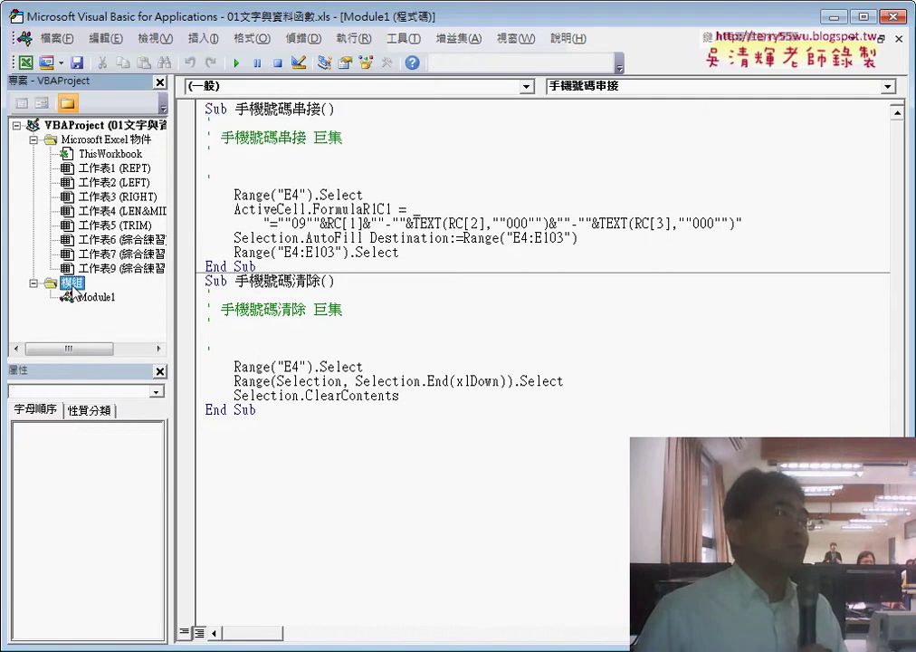
{"action": "right_click", "coordinate": [77, 288]}
{"action": "mouse_move", "coordinate": [127, 360]}
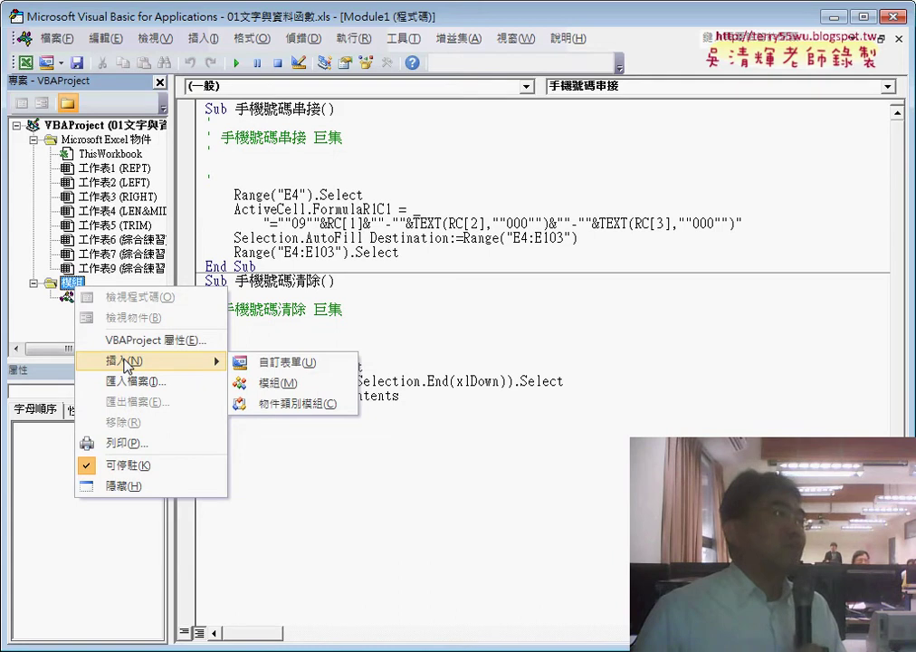
{"action": "left_click", "coordinate": [275, 383]}
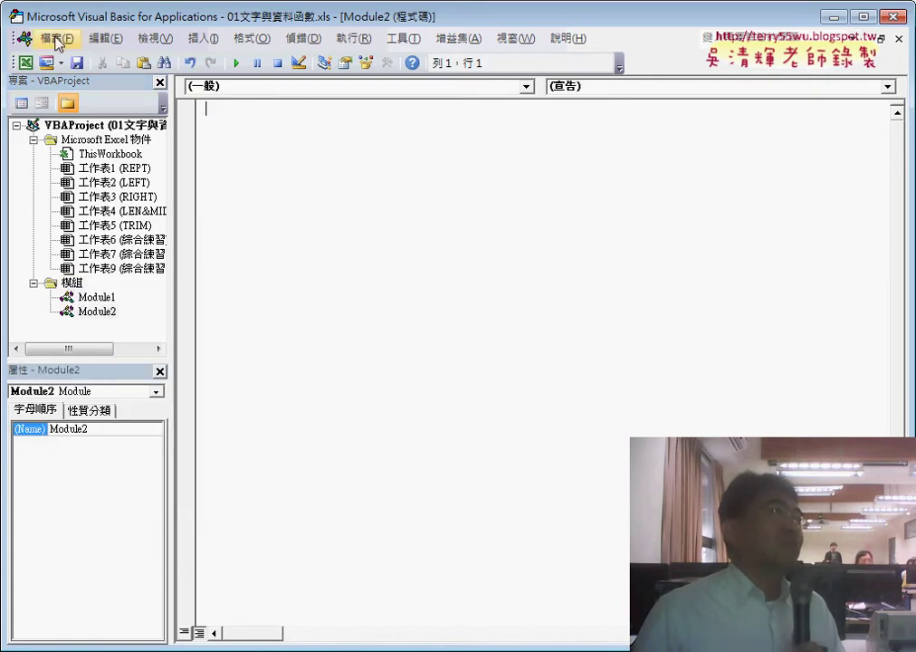
Restore and reposition the editor window so the worksheet shows behind it.
{"action": "mouse_move", "coordinate": [45, 20]}
{"action": "left_mouse_down"}
{"action": "mouse_move", "coordinate": [63, 46]}
{"action": "mouse_move", "coordinate": [354, 192]}
{"action": "mouse_move", "coordinate": [285, 119]}
{"action": "left_mouse_up"}
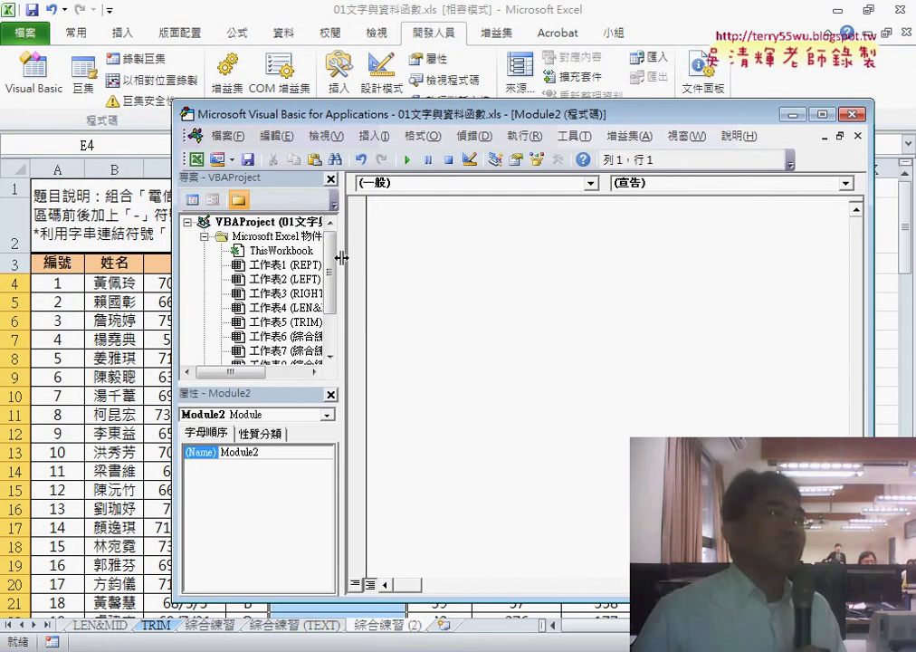
{"action": "left_click_drag", "start_coordinate": [341, 258], "coordinate": [308, 258]}
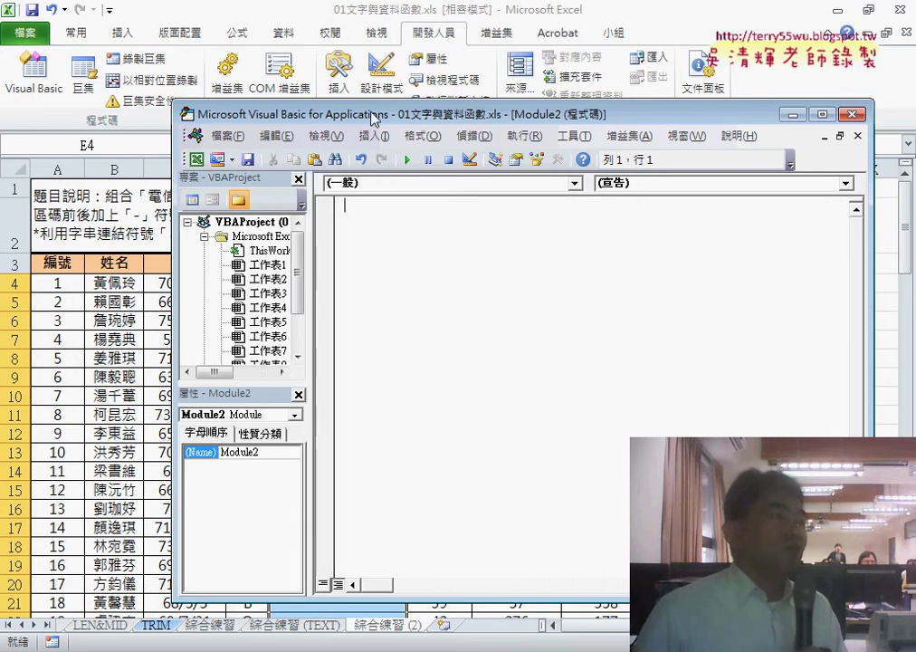
{"action": "left_click_drag", "start_coordinate": [374, 118], "coordinate": [365, 317]}
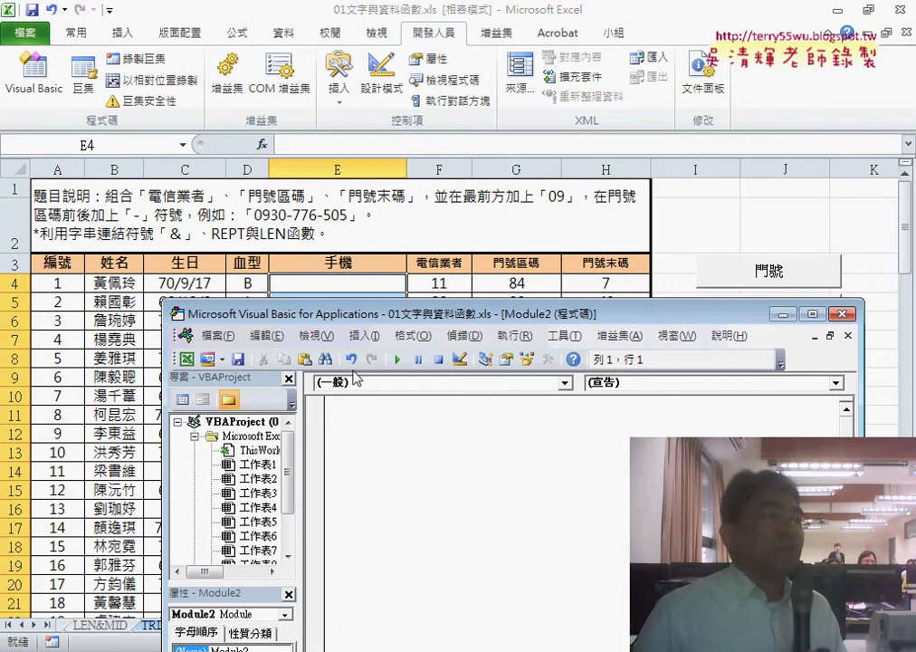
{"action": "left_click", "coordinate": [365, 336]}
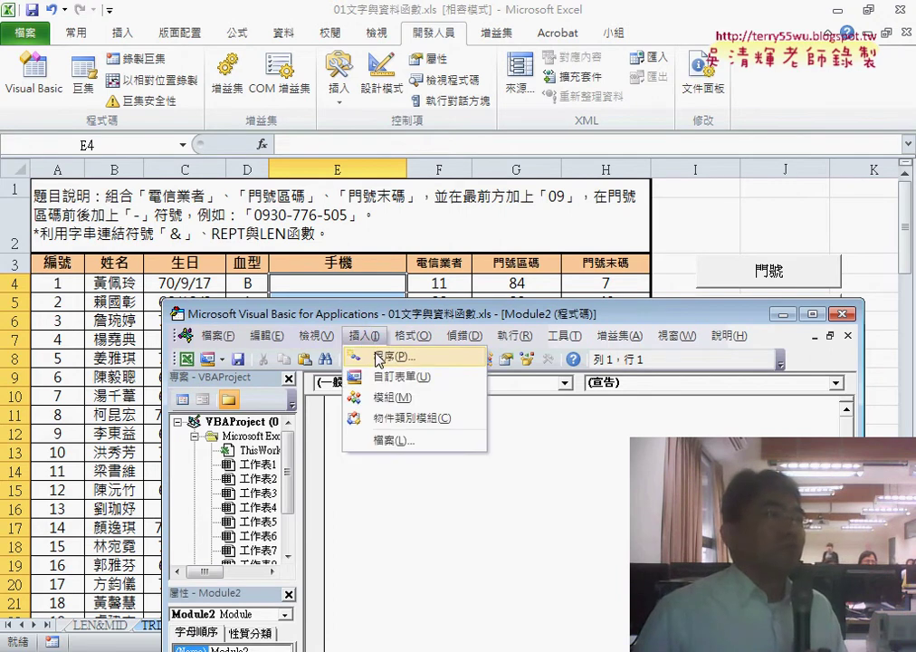
Add a Public Sub procedure named 門號 to Module2.
{"action": "left_click", "coordinate": [377, 357]}
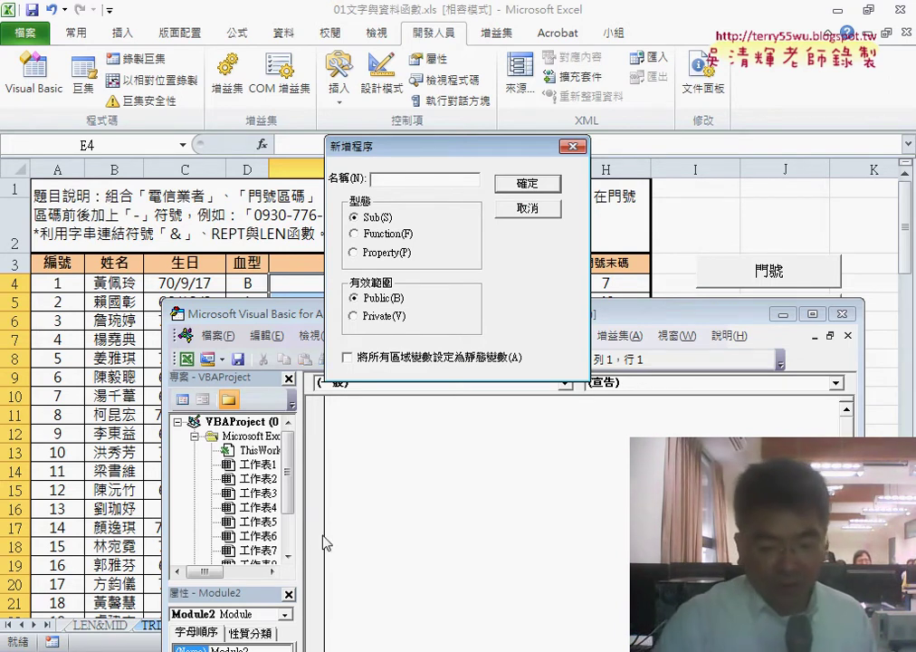
{"action": "type", "text": "門"}
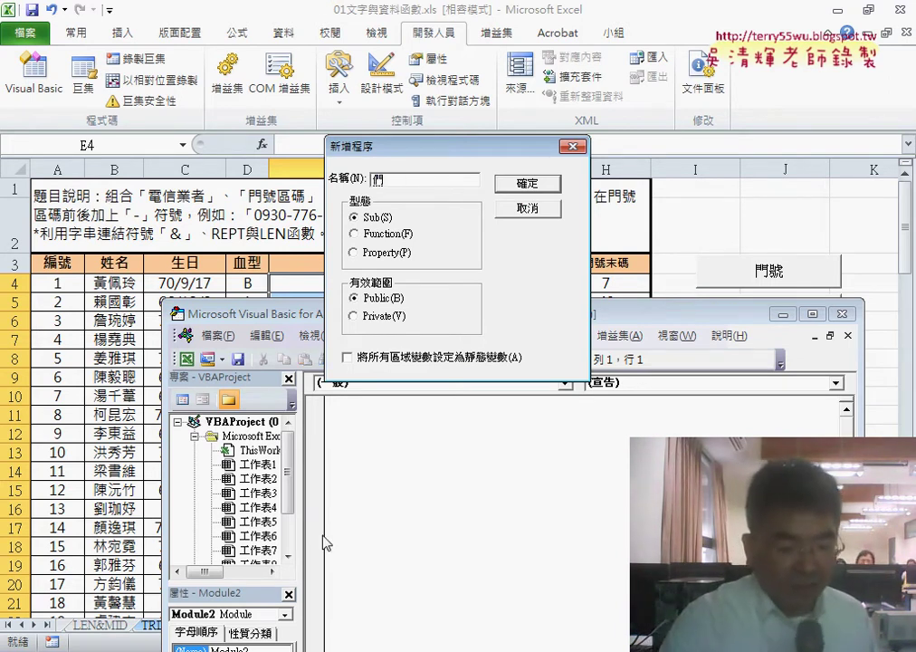
{"action": "type", "text": "號"}
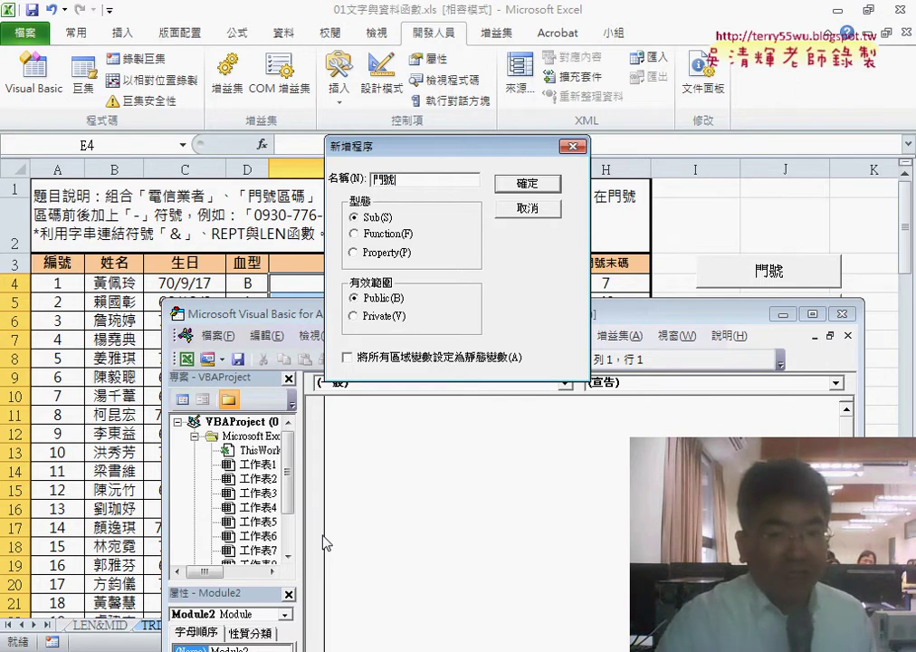
{"action": "key", "text": "Return"}
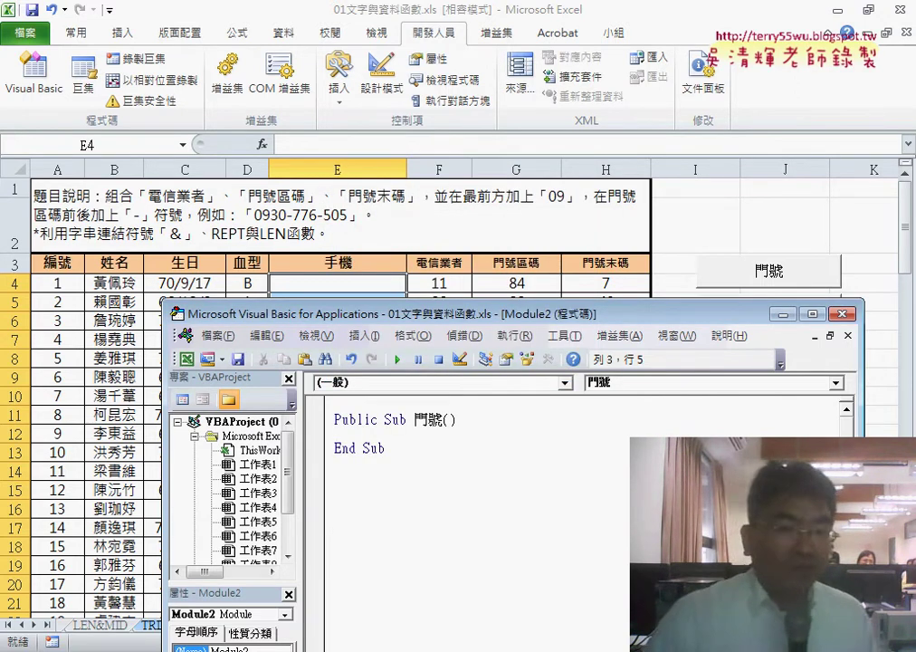
{"action": "left_click_drag", "start_coordinate": [285, 313], "coordinate": [271, 343]}
{"action": "type", "text": "cell"}
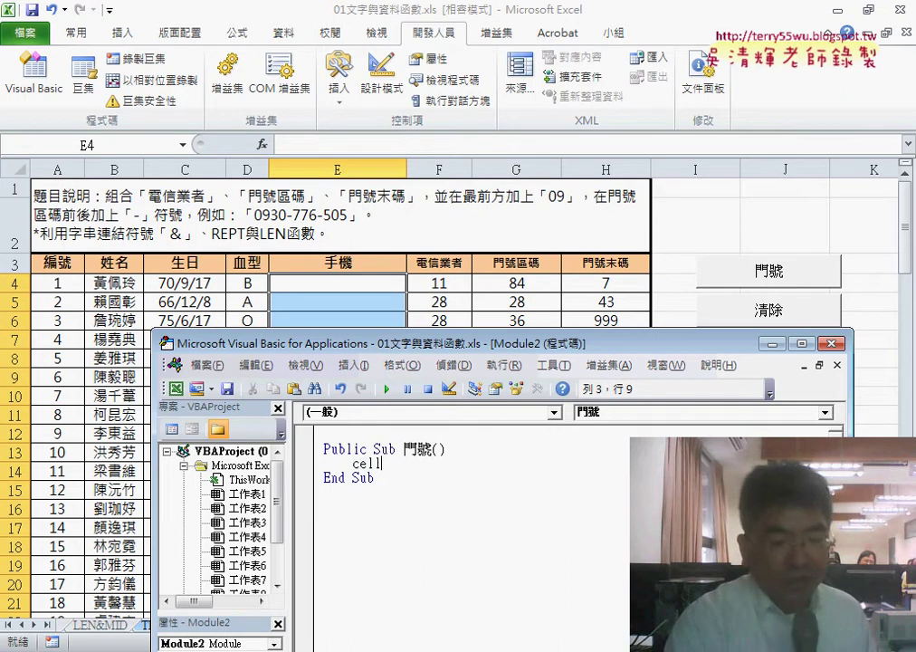
Write Cells(4,"E") = "09" & Cells(4,"F") in 門號 and run it, putting 911 in E4.
{"action": "type", "text": "s"}
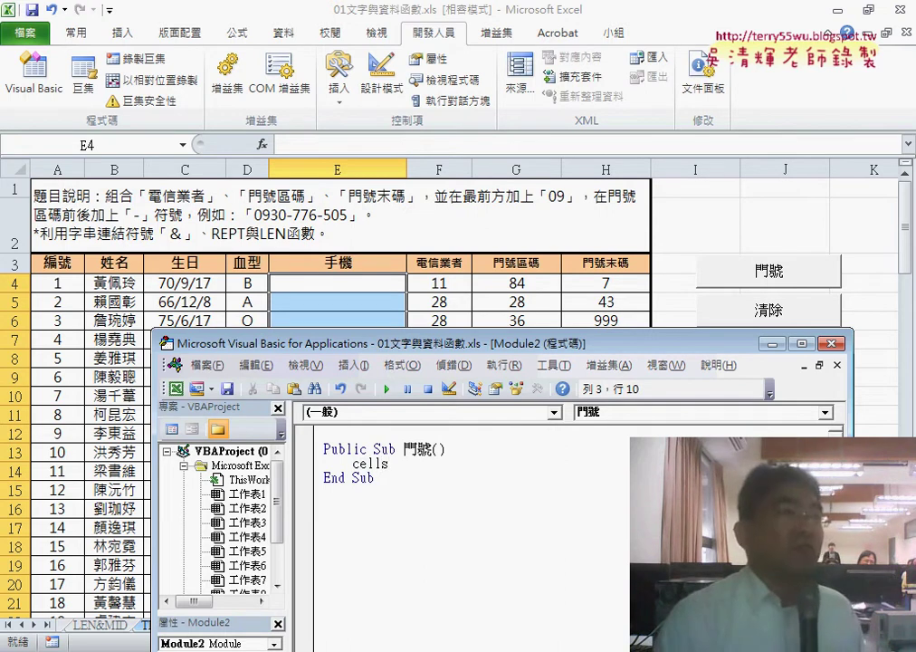
{"action": "type", "text": "(4"}
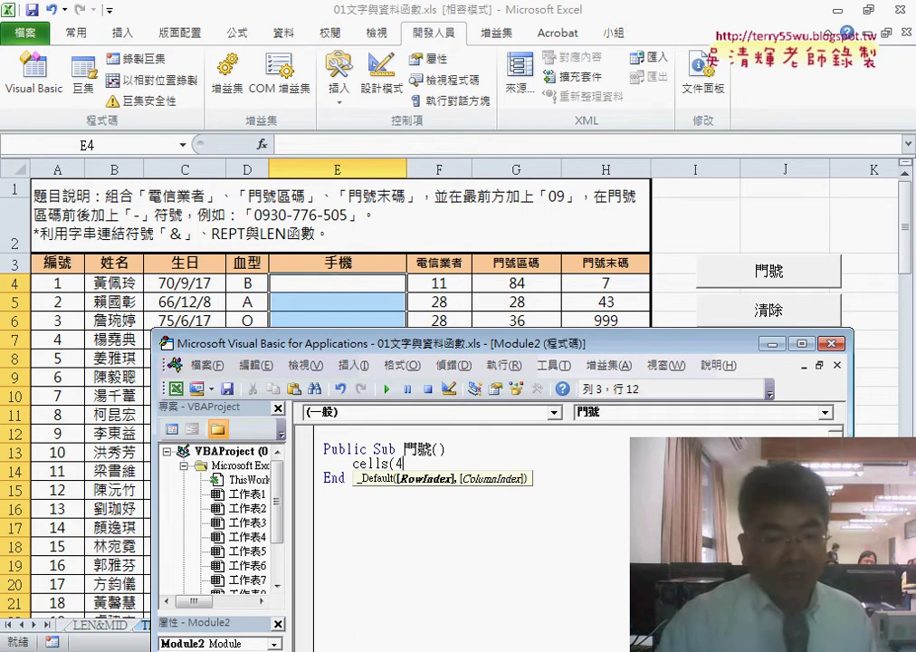
{"action": "type", "text": ",\"E\""}
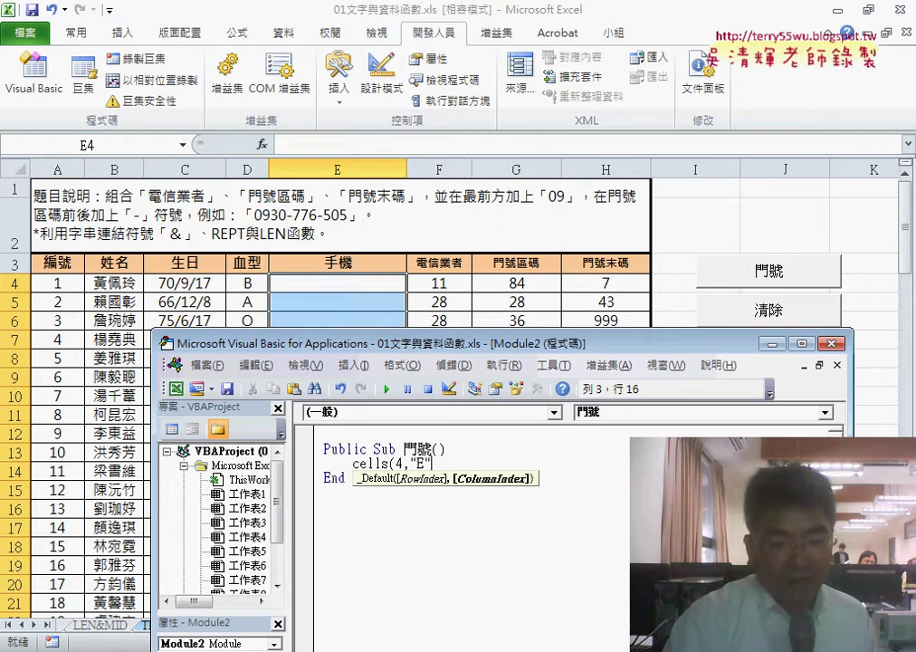
{"action": "type", "text": ")="}
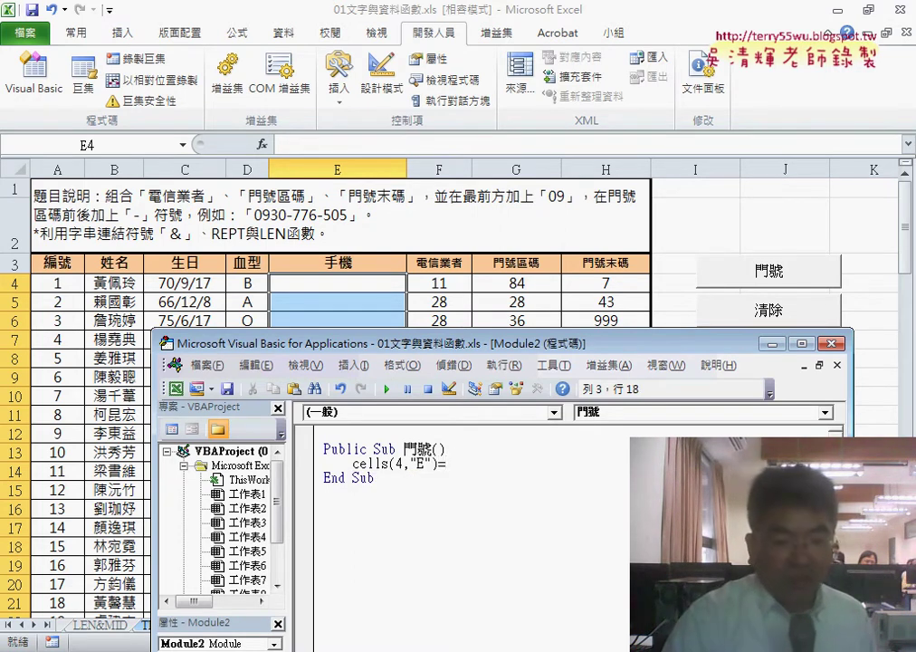
{"action": "type", "text": "\"09\" "}
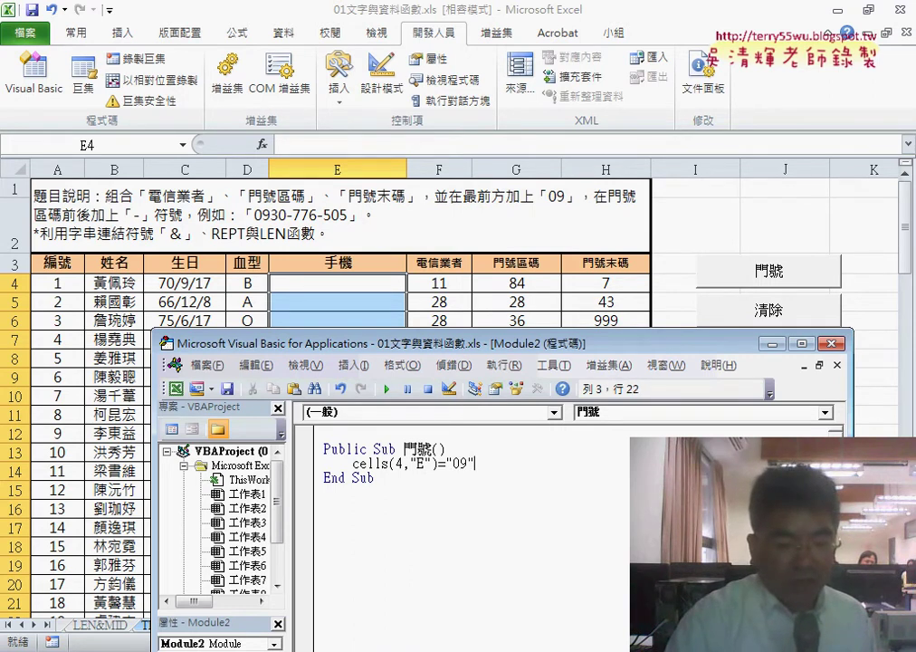
{"action": "type", "text": "&"}
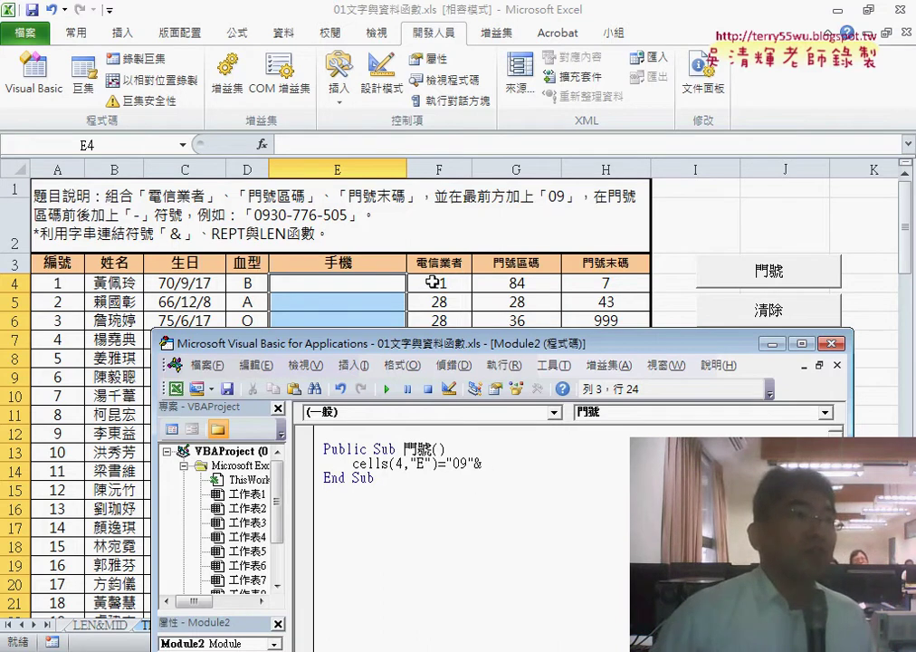
{"action": "left_click_drag", "start_coordinate": [353, 462], "coordinate": [433, 462]}
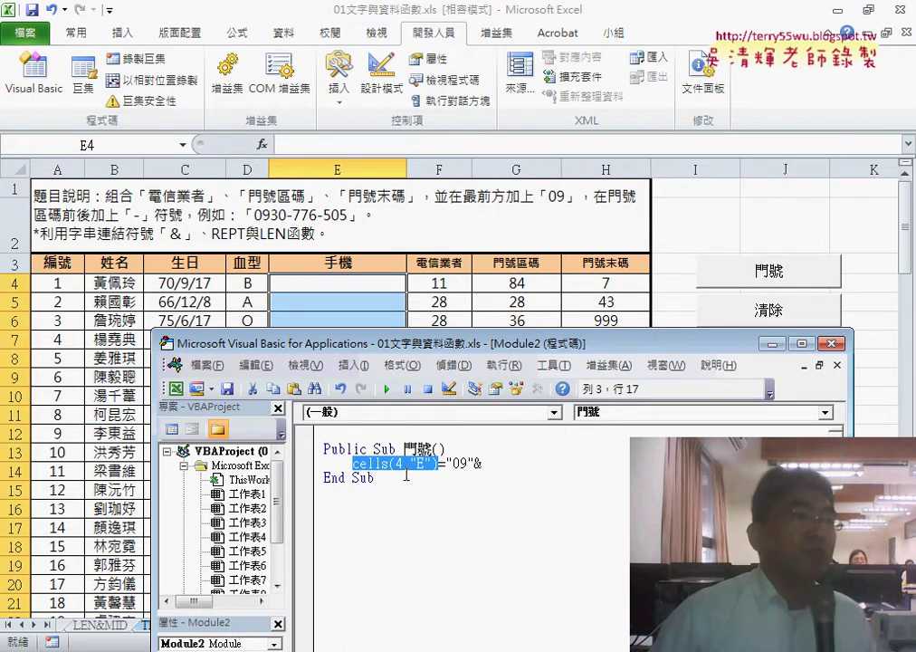
{"action": "left_click_drag", "start_coordinate": [417, 470], "coordinate": [490, 464]}
{"action": "type", "text": "F"}
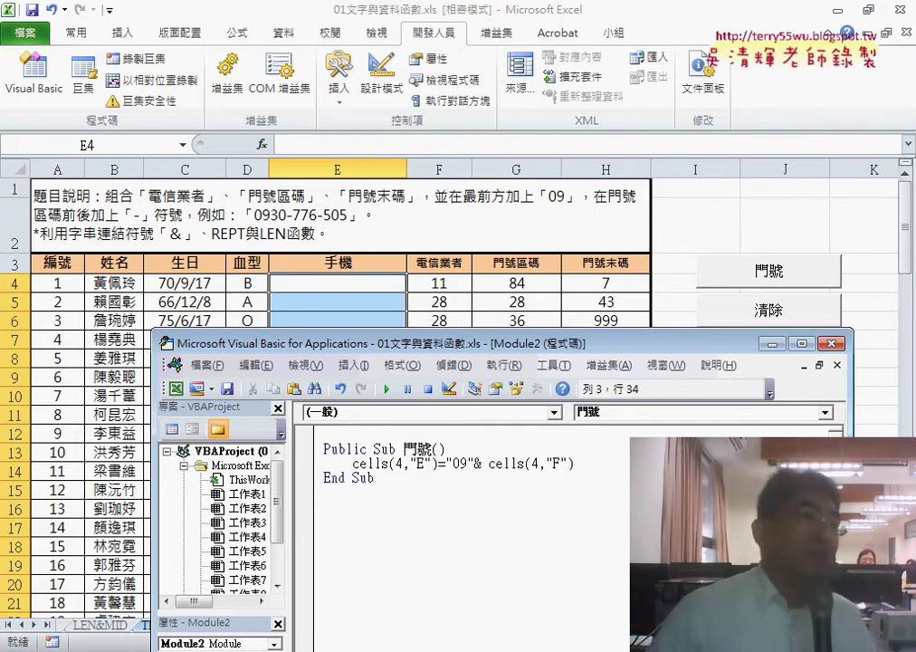
{"action": "left_click", "coordinate": [529, 494]}
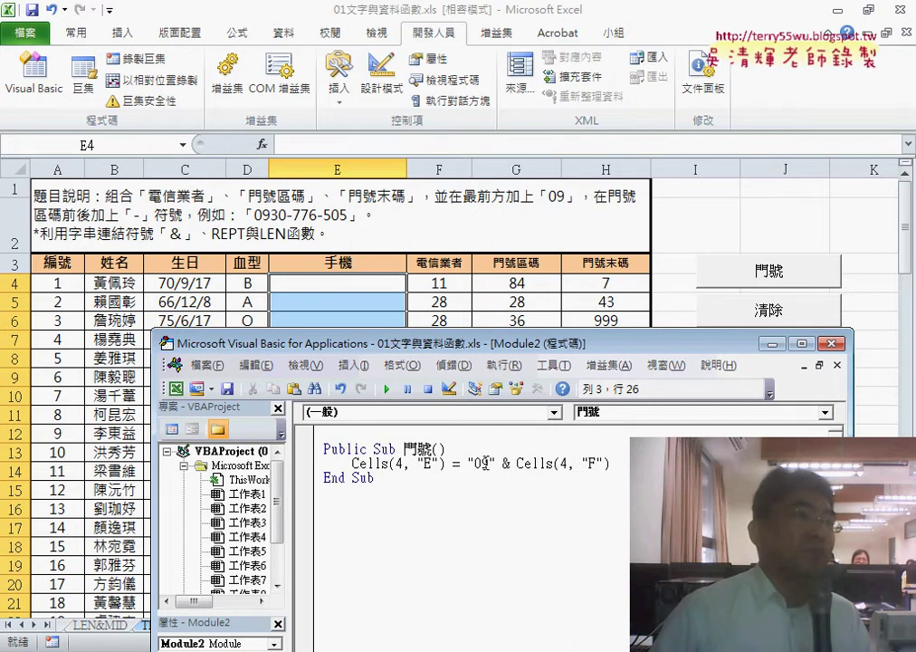
{"action": "left_click", "coordinate": [387, 390]}
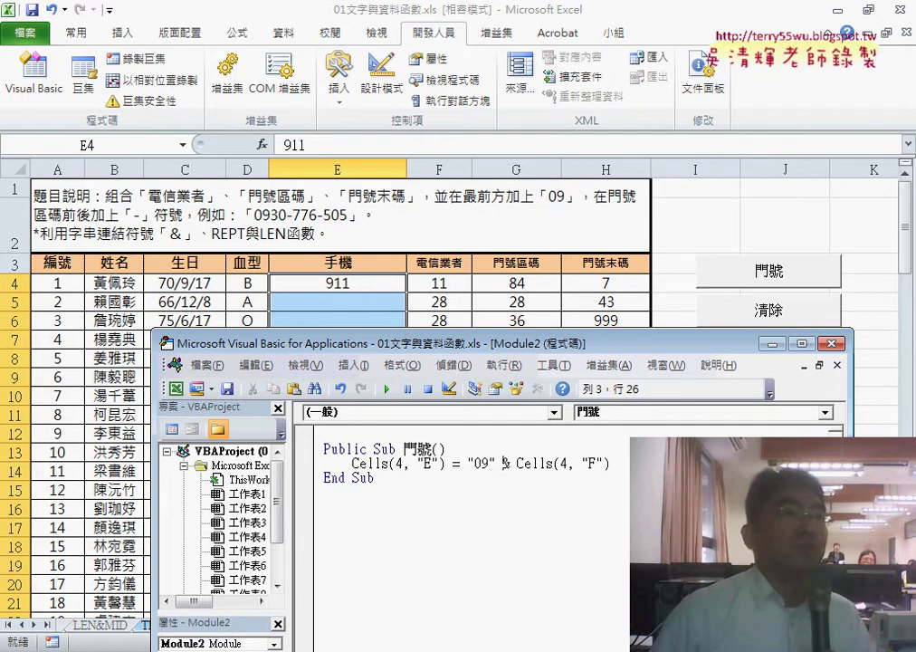
Append & "-" & after Cells(4, "F") in the 門號 line and rerun it, giving 0911- in E4.
{"action": "key", "text": "End"}
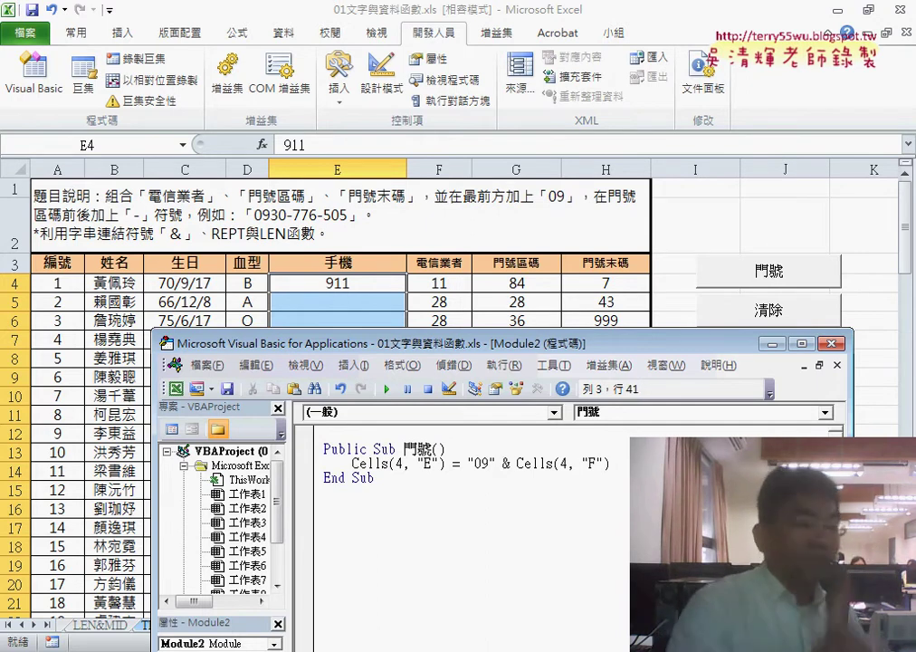
{"action": "type", "text": " & "}
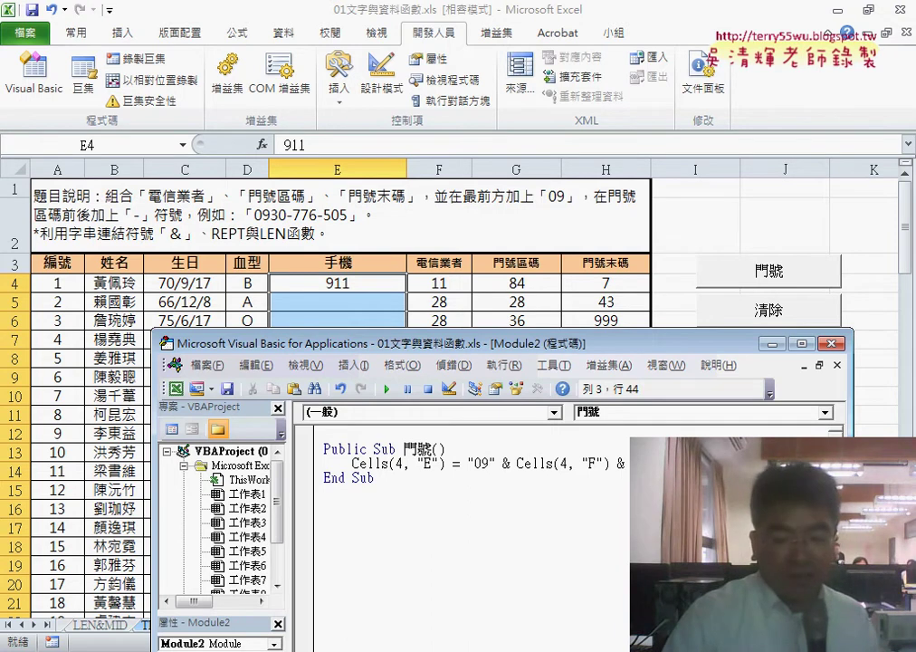
{"action": "type", "text": "\""}
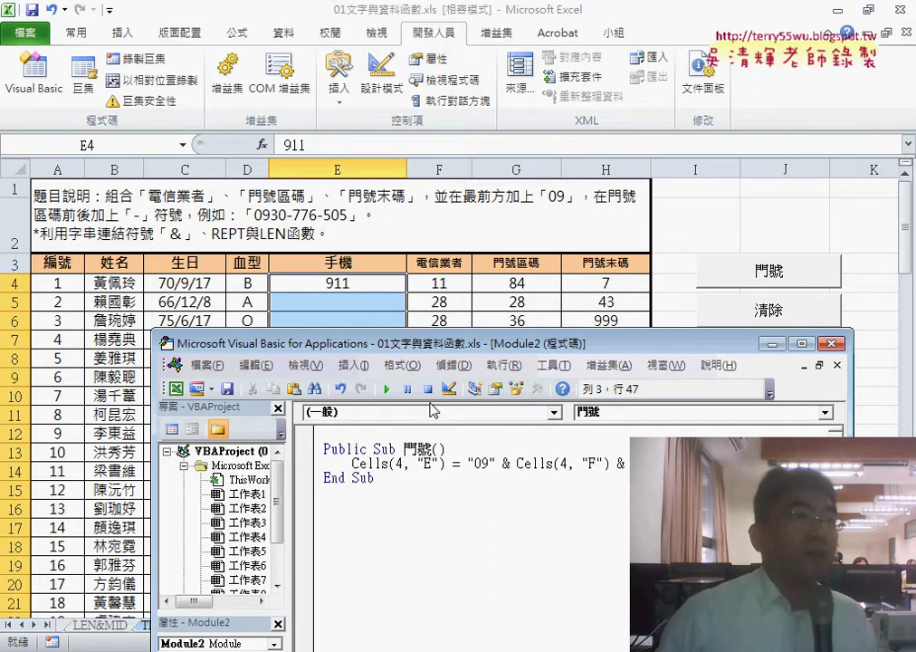
{"action": "left_click", "coordinate": [386, 388]}
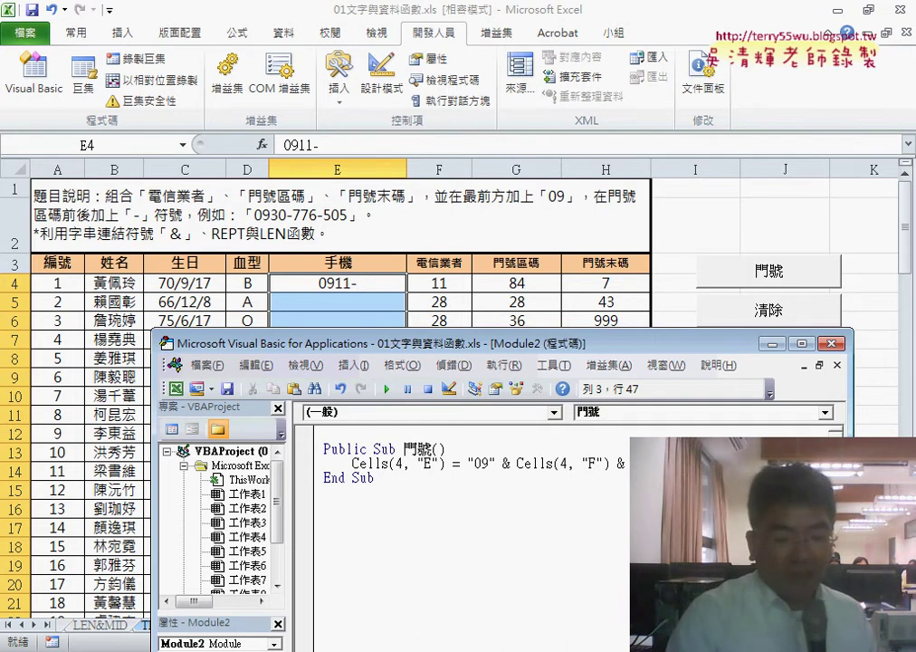
{"action": "type", "text": "&"}
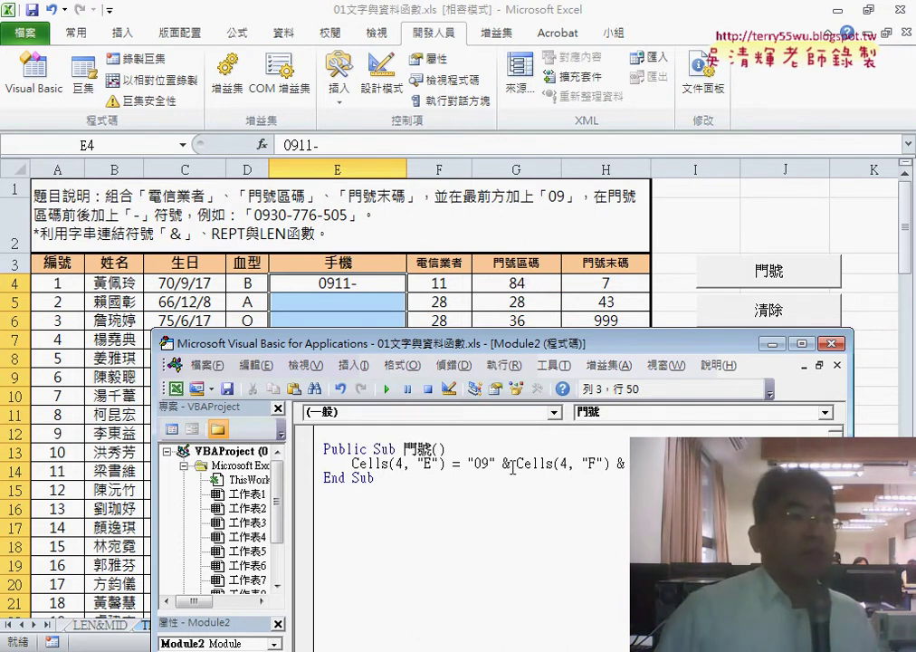
{"action": "left_click_drag", "start_coordinate": [517, 462], "coordinate": [606, 463]}
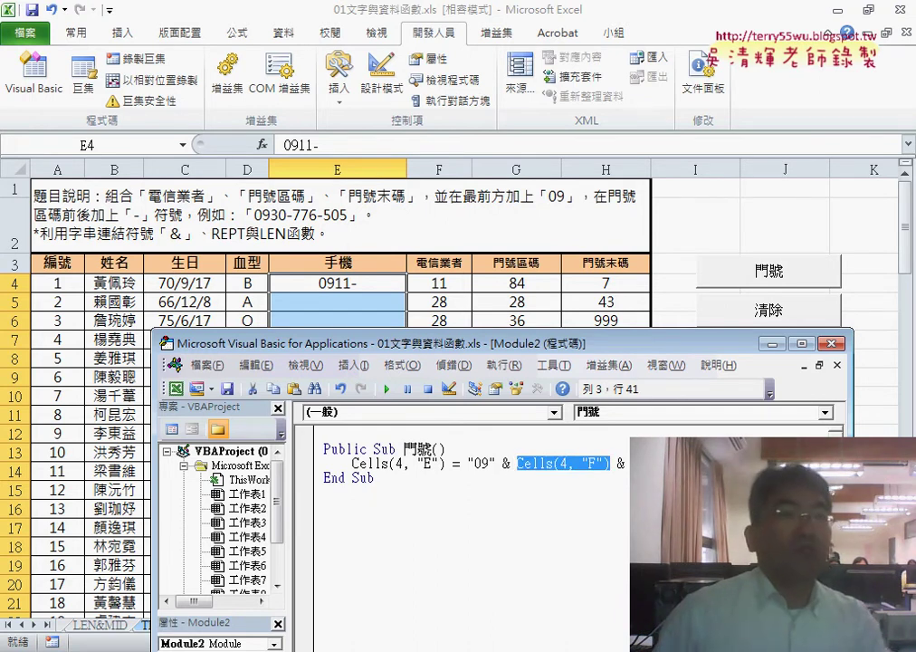
{"action": "left_click", "coordinate": [760, 462]}
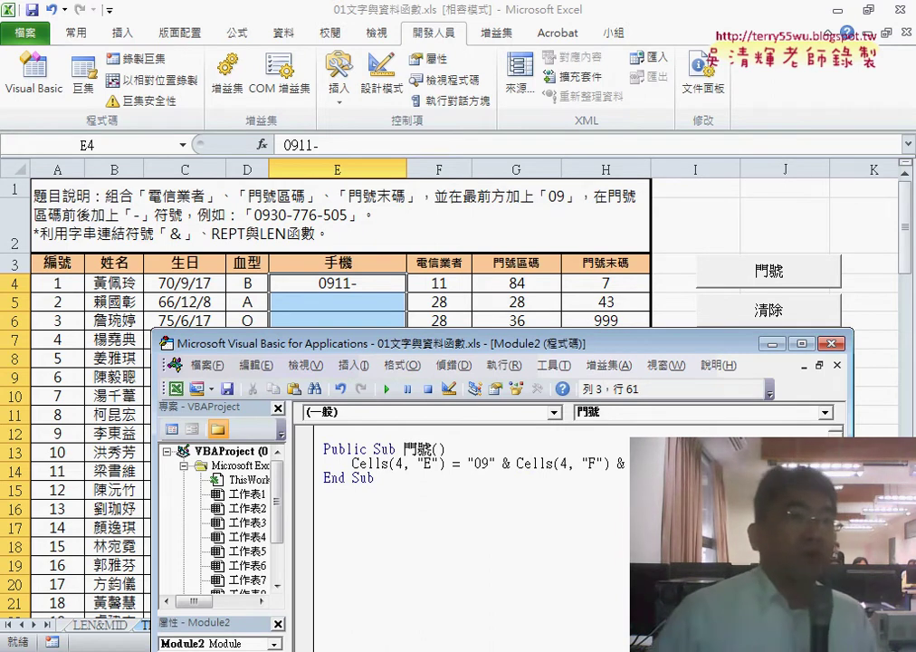
{"action": "left_click_drag", "start_coordinate": [636, 353], "coordinate": [560, 337]}
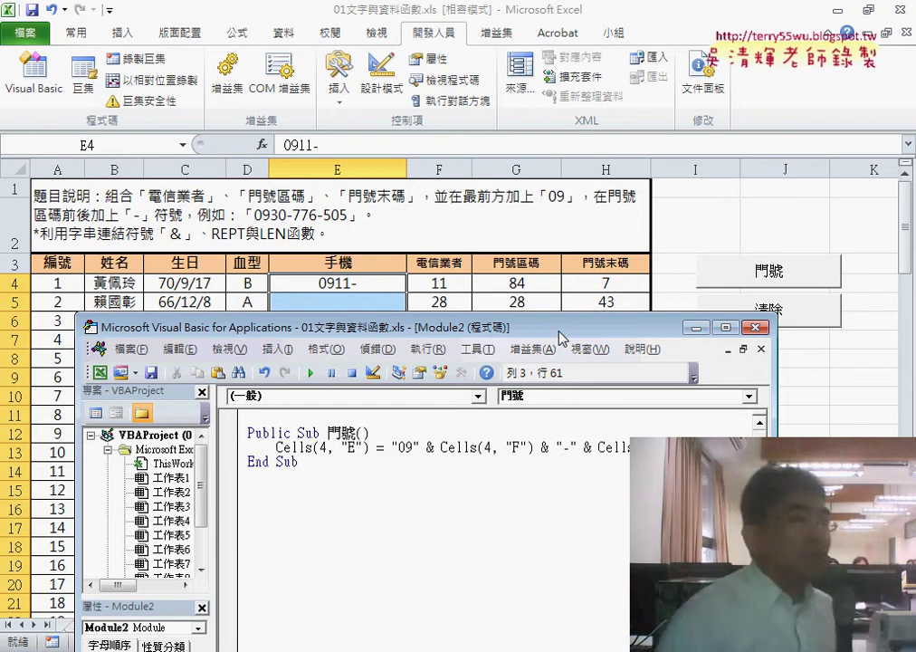
Append Format(Cells(4, "G"), "000") to the 門號 statement to pad the area code.
{"action": "left_click", "coordinate": [604, 446]}
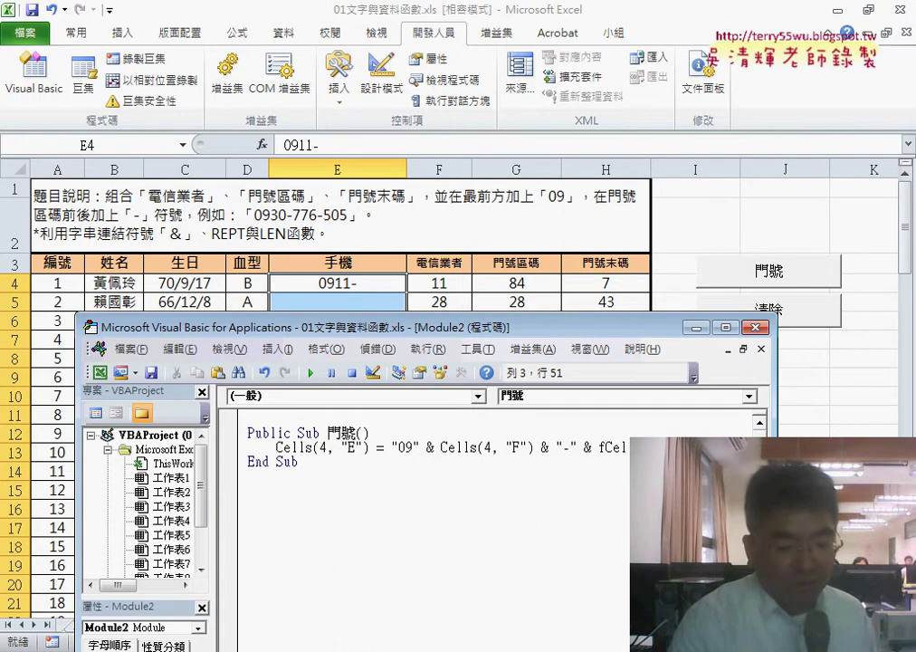
{"action": "type", "text": "rmat(Cells(4, \"G\"),"}
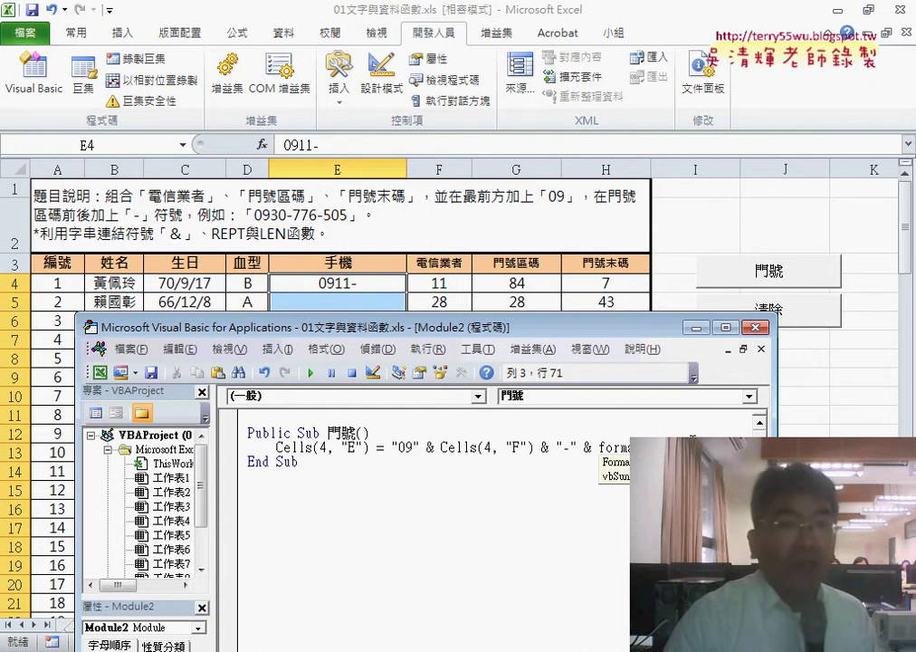
{"action": "type", "text": "\"0"}
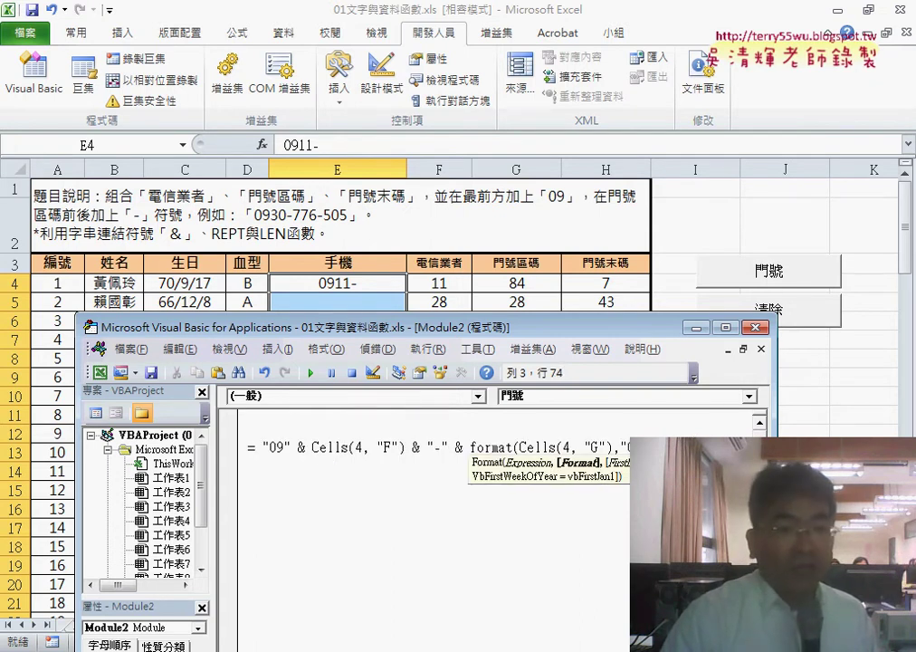
{"action": "type", "text": "0"}
{"action": "type", "text": "\""}
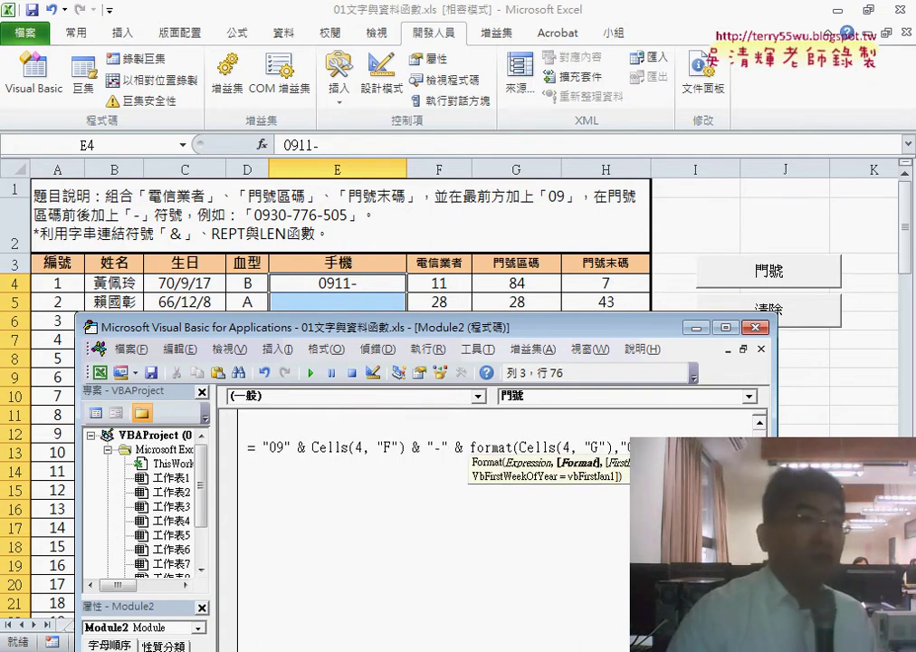
{"action": "type", "text": ")"}
{"action": "left_click", "coordinate": [583, 492]}
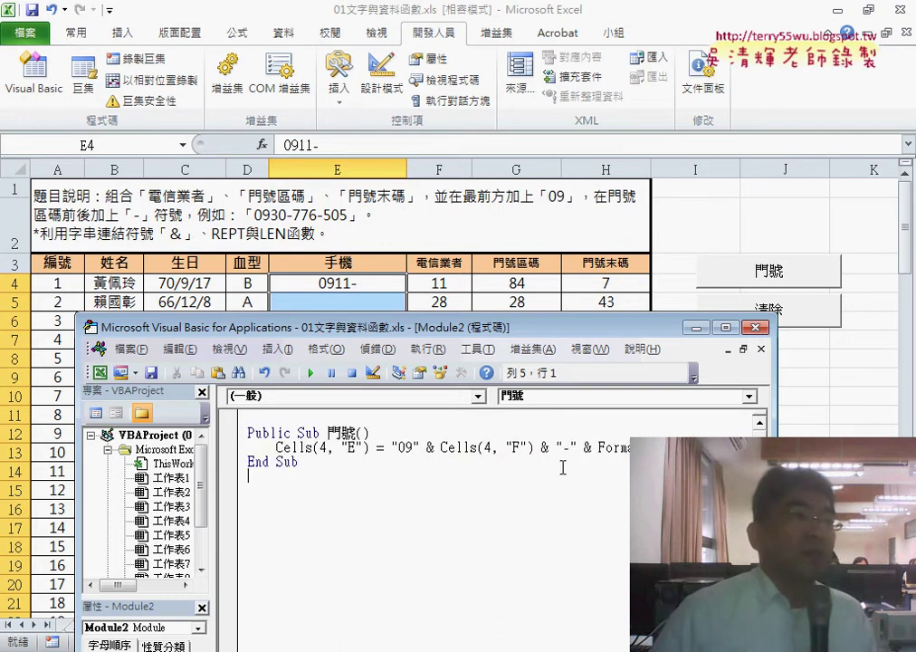
{"action": "left_click", "coordinate": [784, 472]}
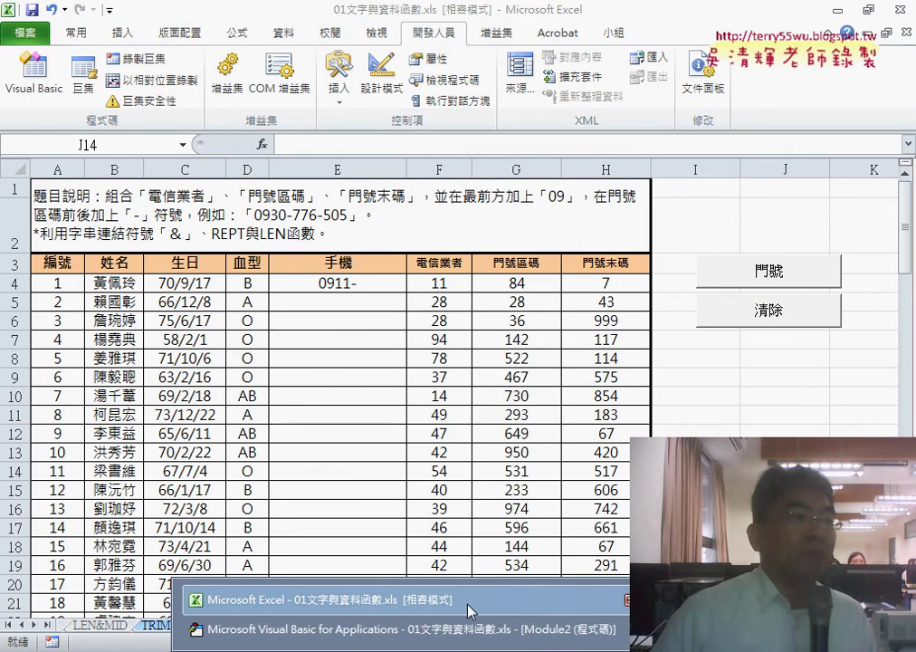
Run the 門號 macro from the VBA editor so E4 shows 0911-084.
{"action": "left_click", "coordinate": [407, 632]}
{"action": "left_click_drag", "start_coordinate": [769, 543], "coordinate": [852, 543]}
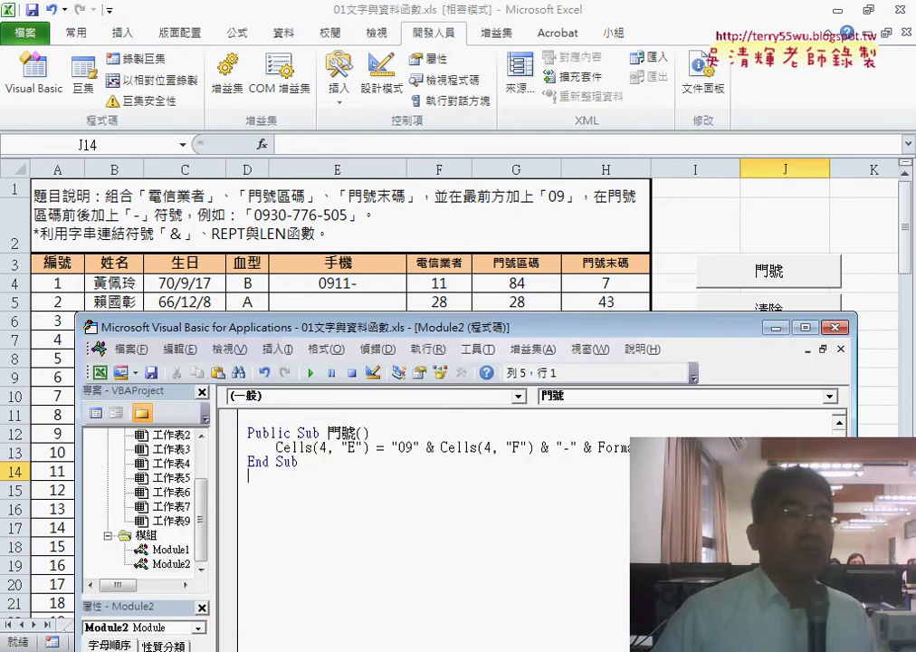
{"action": "left_click", "coordinate": [310, 372]}
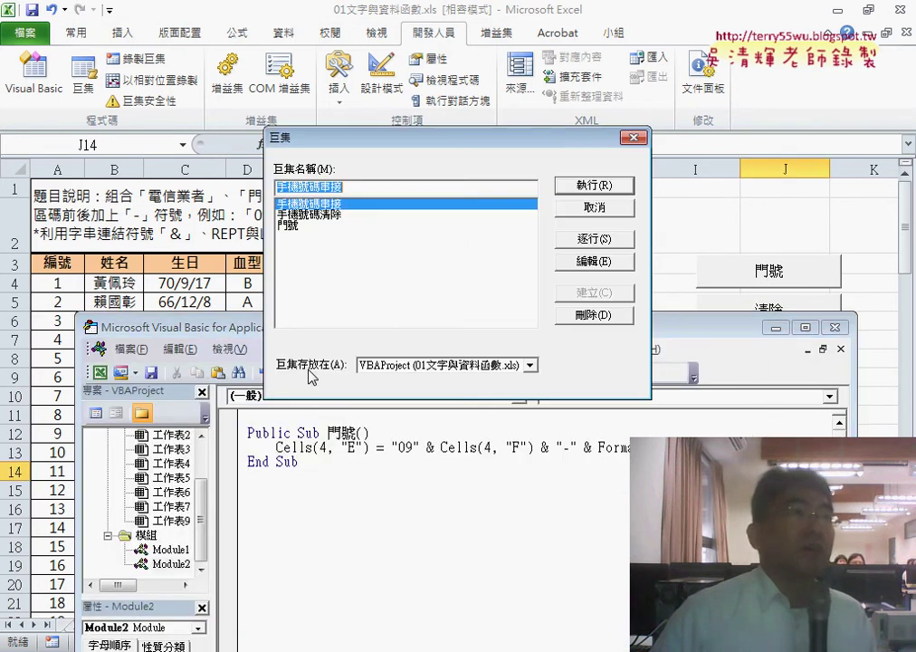
{"action": "left_click", "coordinate": [586, 210]}
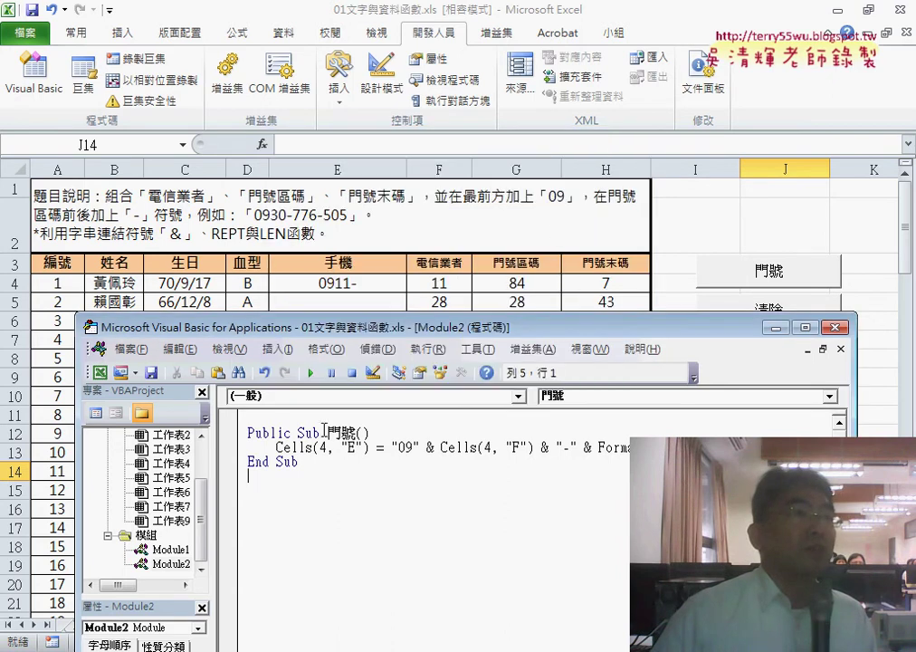
{"action": "left_click", "coordinate": [311, 372]}
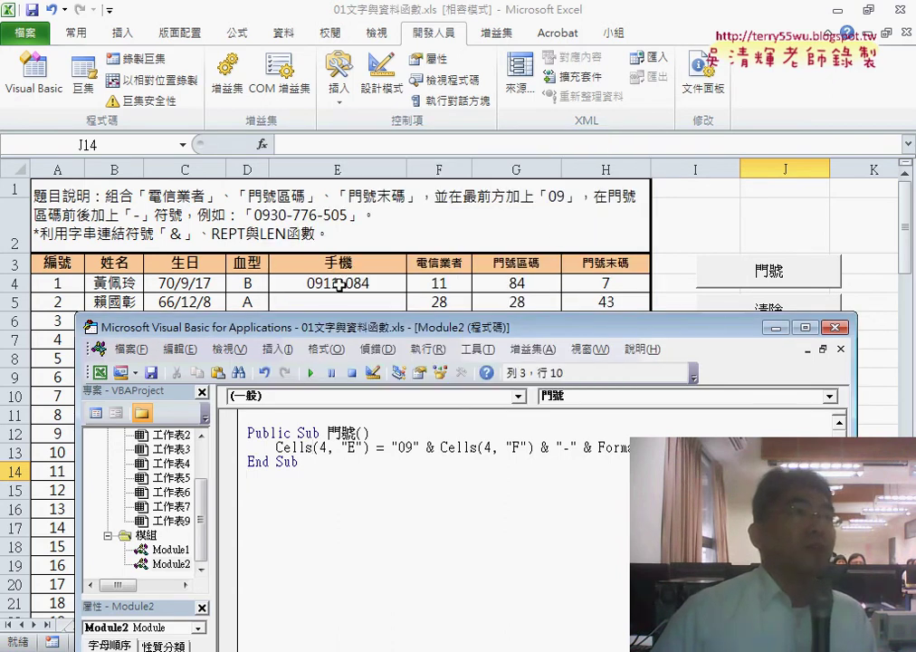
Copy the & "-" & Format(Cells(4, "G"), "000") part and paste it at the line's end.
{"action": "left_click_drag", "start_coordinate": [298, 327], "coordinate": [212, 305]}
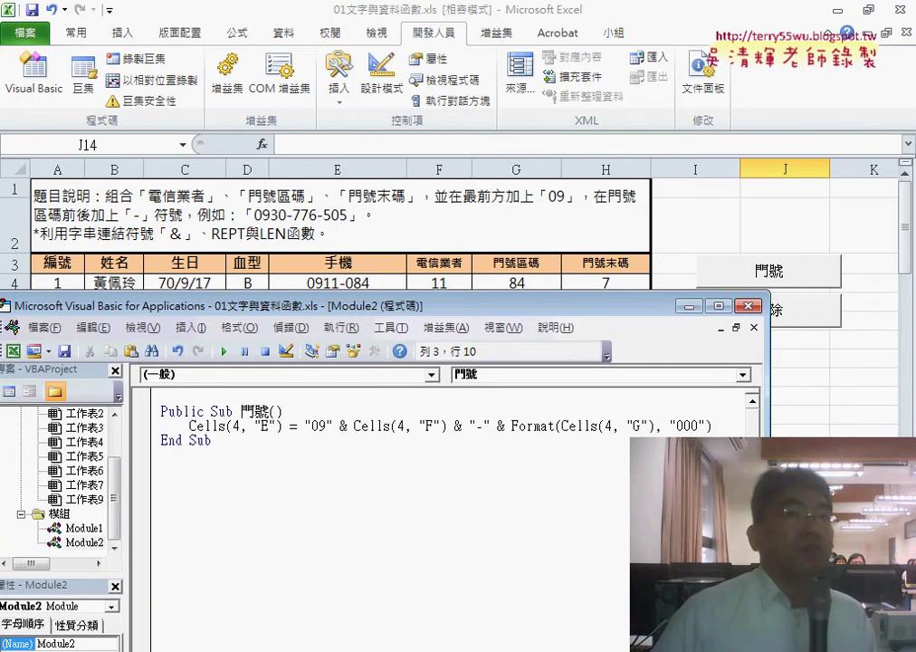
{"action": "left_click_drag", "start_coordinate": [768, 425], "coordinate": [892, 426]}
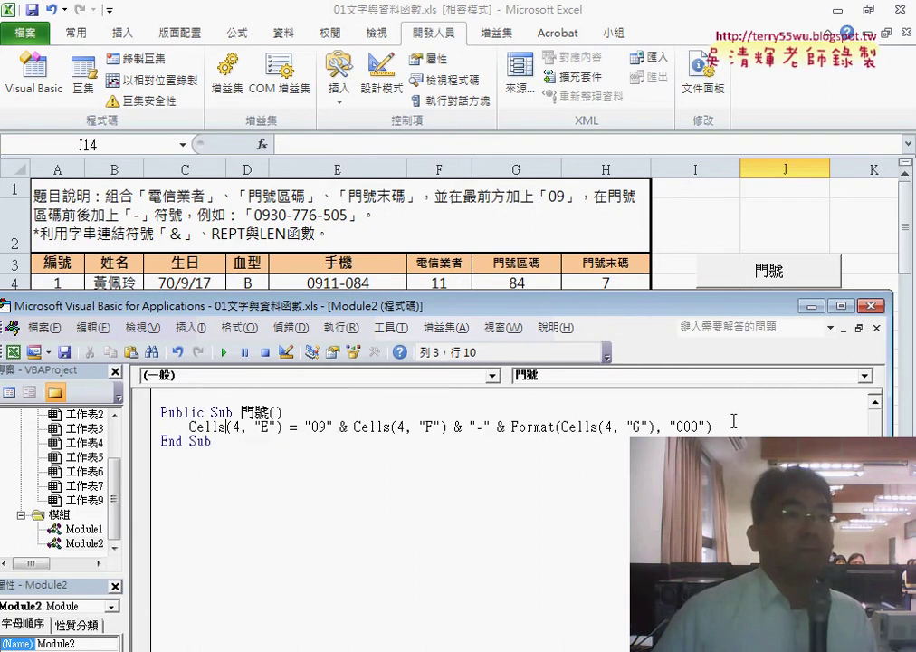
{"action": "mouse_move", "coordinate": [713, 426]}
{"action": "left_mouse_down"}
{"action": "mouse_move", "coordinate": [392, 427]}
{"action": "mouse_move", "coordinate": [470, 433]}
{"action": "mouse_move", "coordinate": [478, 422]}
{"action": "left_mouse_up"}
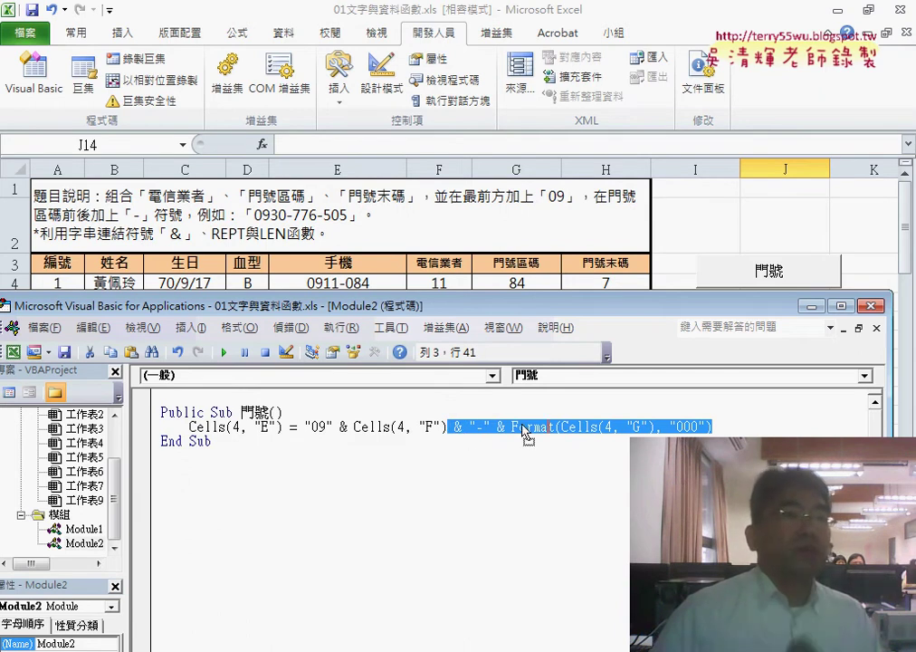
{"action": "key", "text": "ctrl+c"}
{"action": "left_click", "coordinate": [744, 434]}
{"action": "key", "text": "ctrl+v"}
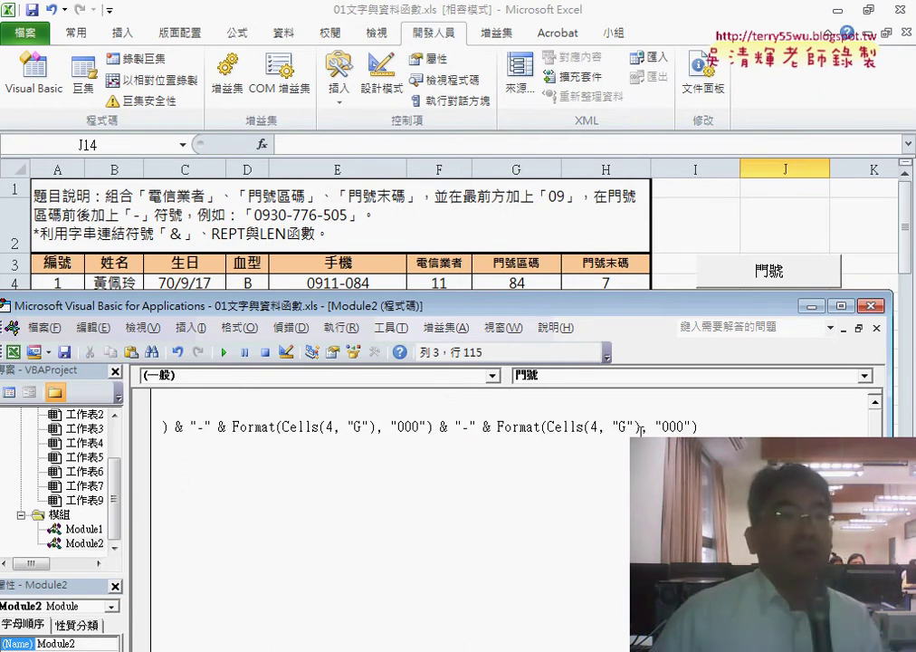
{"action": "double_click", "coordinate": [622, 426]}
{"action": "type", "text": "H"}
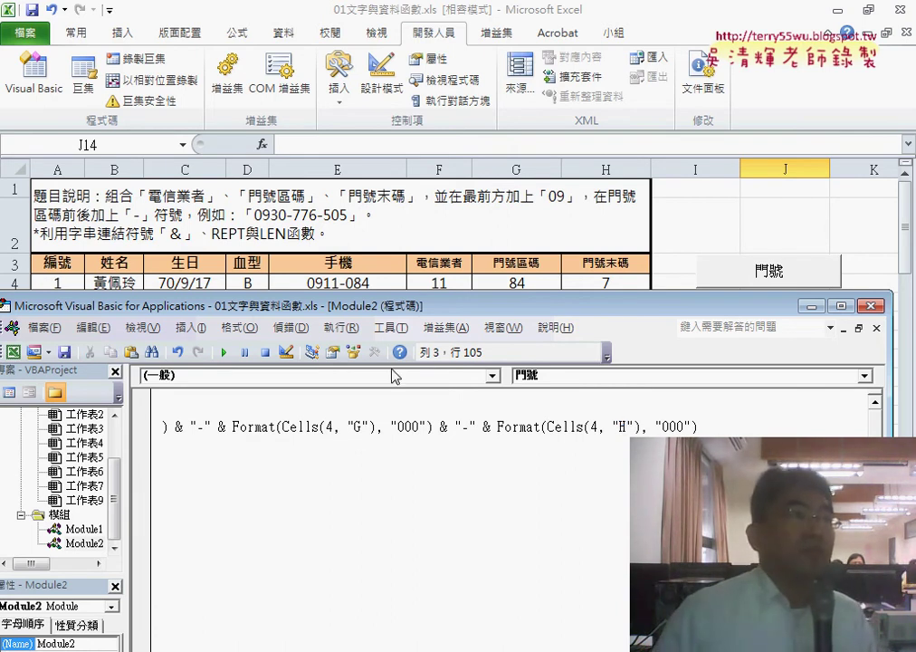
{"action": "left_click", "coordinate": [223, 352]}
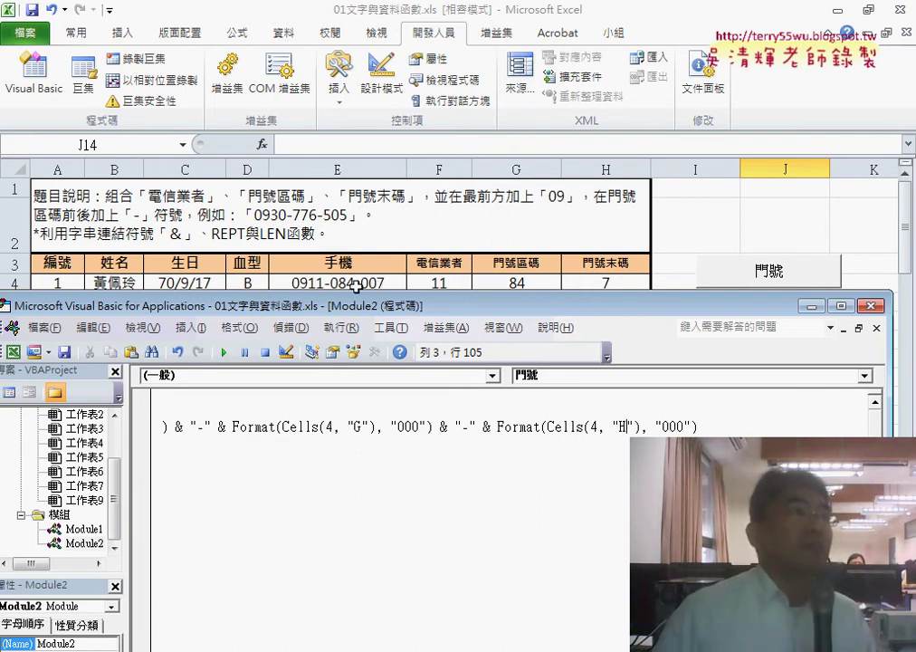
{"action": "mouse_move", "coordinate": [357, 295]}
{"action": "left_mouse_down"}
{"action": "mouse_move", "coordinate": [407, 297]}
{"action": "mouse_move", "coordinate": [408, 307]}
{"action": "left_mouse_up"}
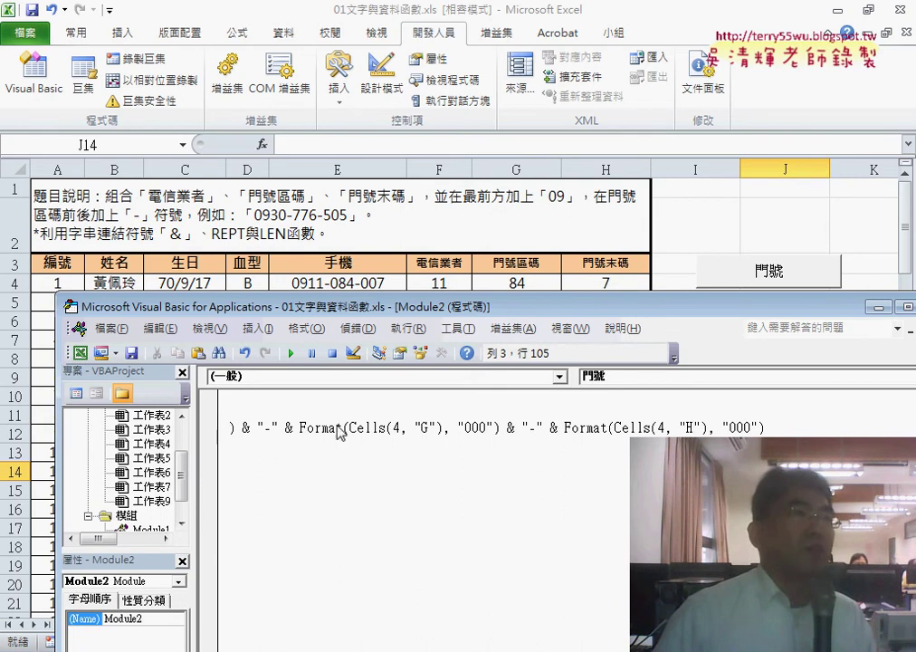
{"action": "left_click_drag", "start_coordinate": [367, 305], "coordinate": [426, 192]}
{"action": "left_click_drag", "start_coordinate": [366, 601], "coordinate": [332, 606]}
Add a For i = 4 To 103 … Next loop below the 門號 Sub header.
{"action": "left_click", "coordinate": [429, 301]}
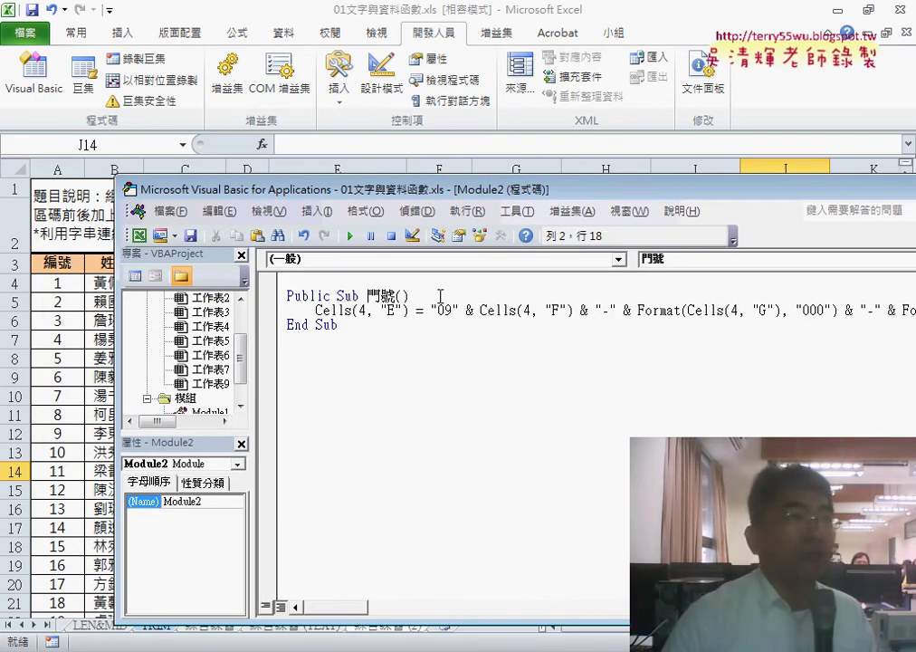
{"action": "key", "text": "Return"}
{"action": "key", "text": "Tab"}
{"action": "type", "text": "f"}
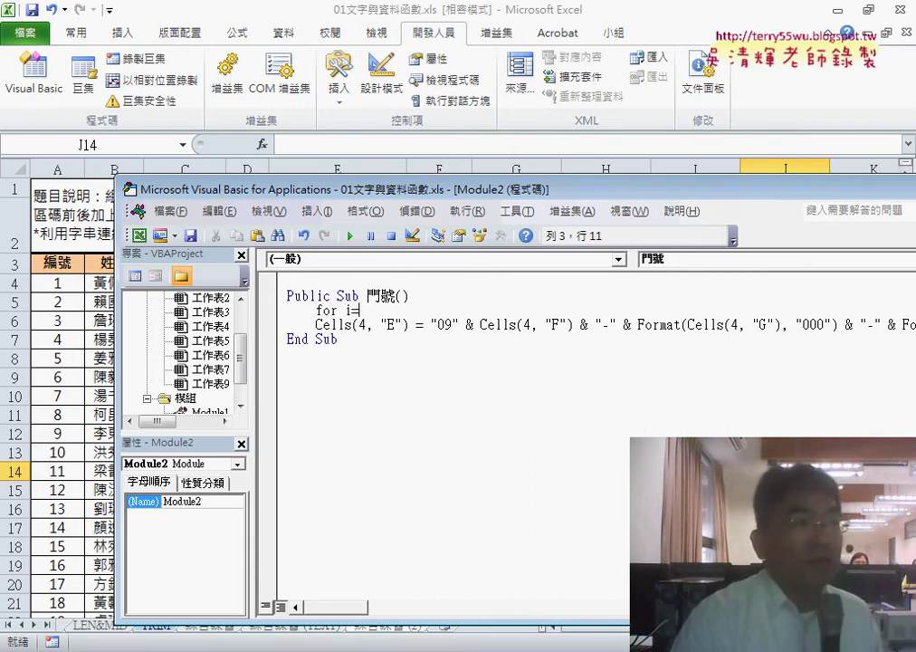
{"action": "type", "text": "4to "}
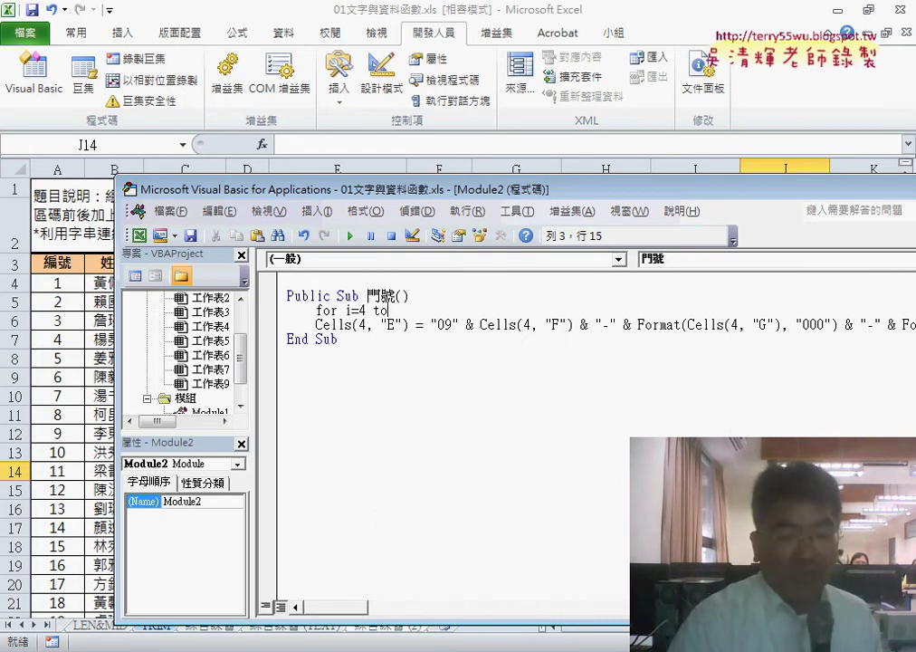
{"action": "type", "text": "103"}
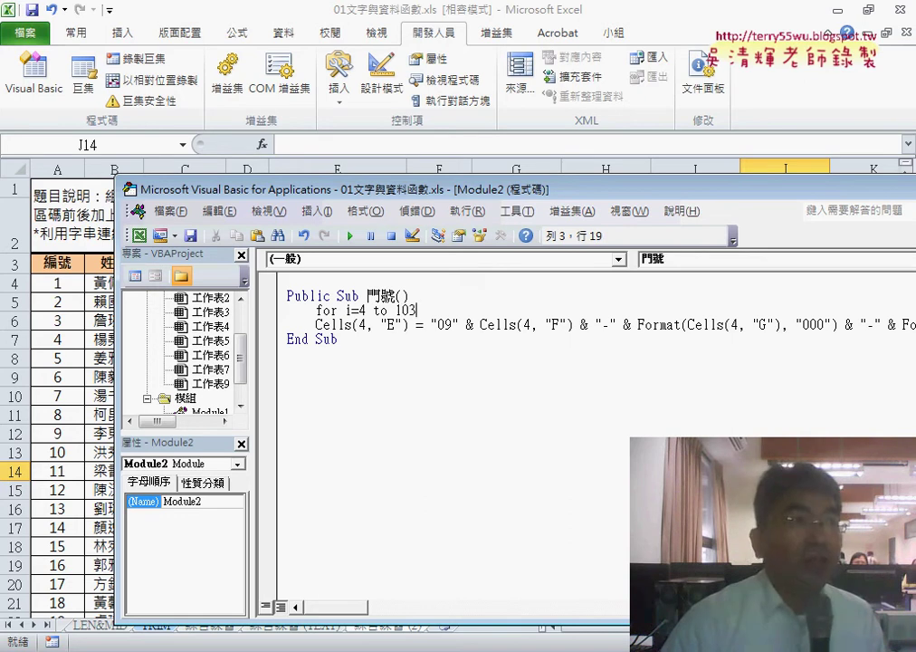
{"action": "key", "text": "Return"}
{"action": "key", "text": "Return"}
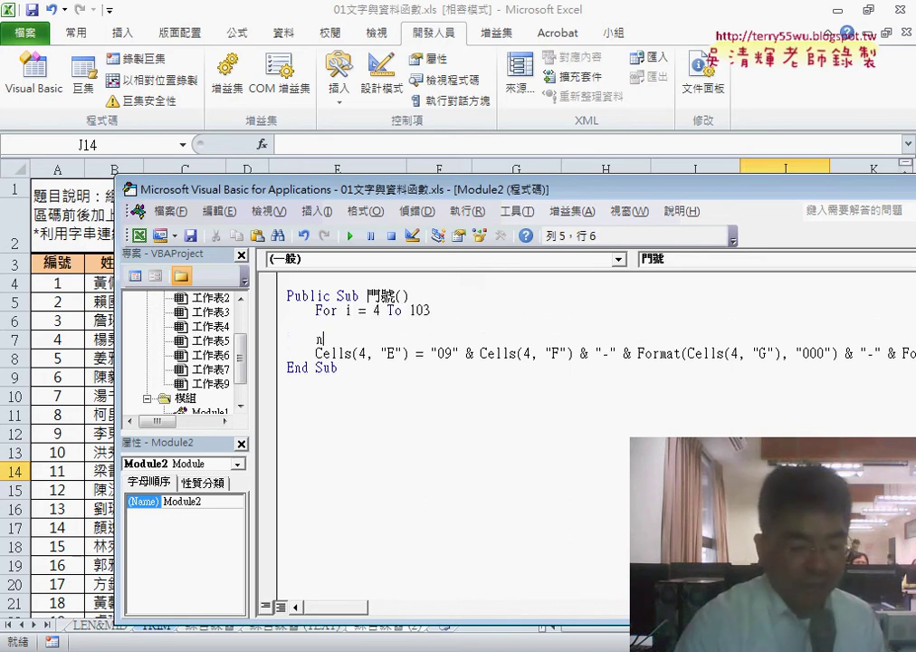
{"action": "type", "text": "ext"}
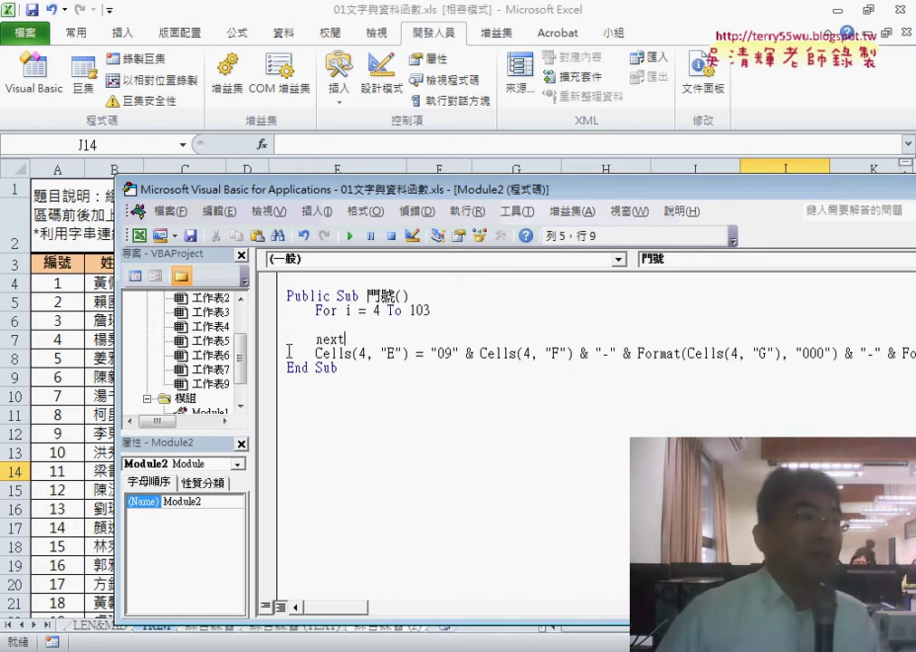
Move the Cells assignment line inside the loop before Next and tidy its indentation.
{"action": "left_click", "coordinate": [274, 358]}
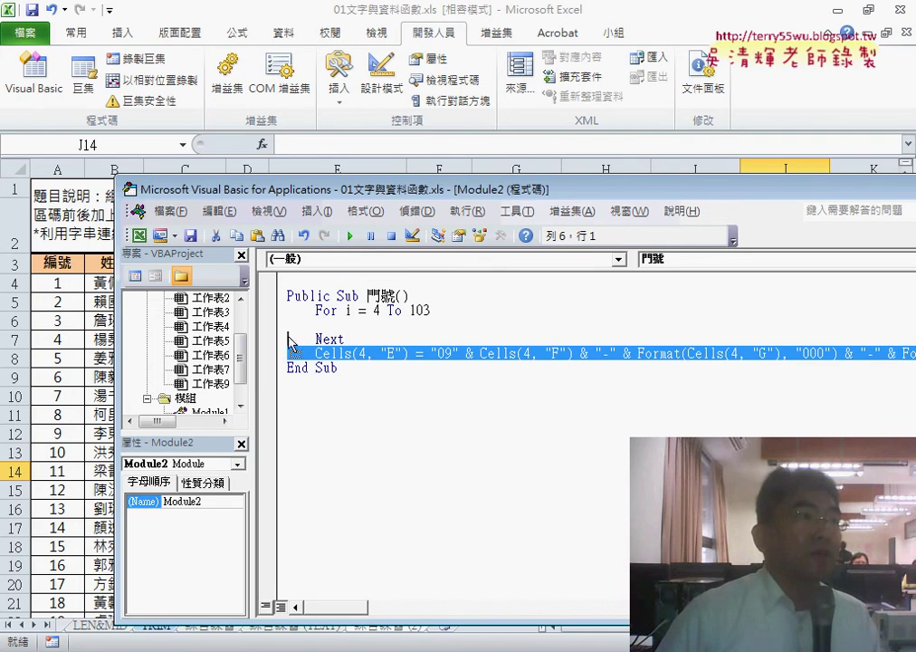
{"action": "left_click_drag", "start_coordinate": [290, 333], "coordinate": [288, 324]}
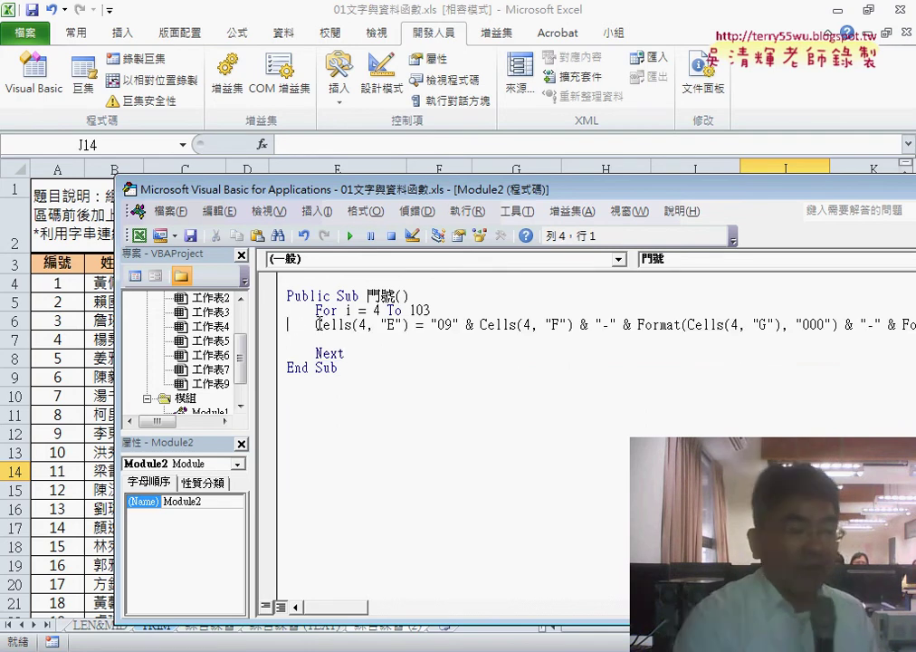
{"action": "key", "text": "End"}
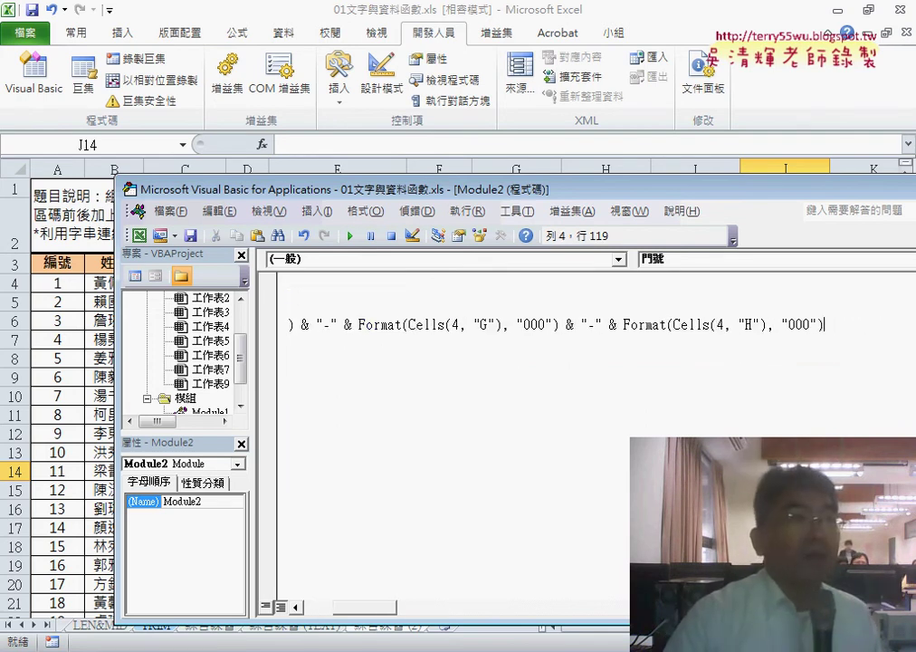
{"action": "key", "text": "Right"}
{"action": "key", "text": "Left"}
{"action": "key", "text": "Right"}
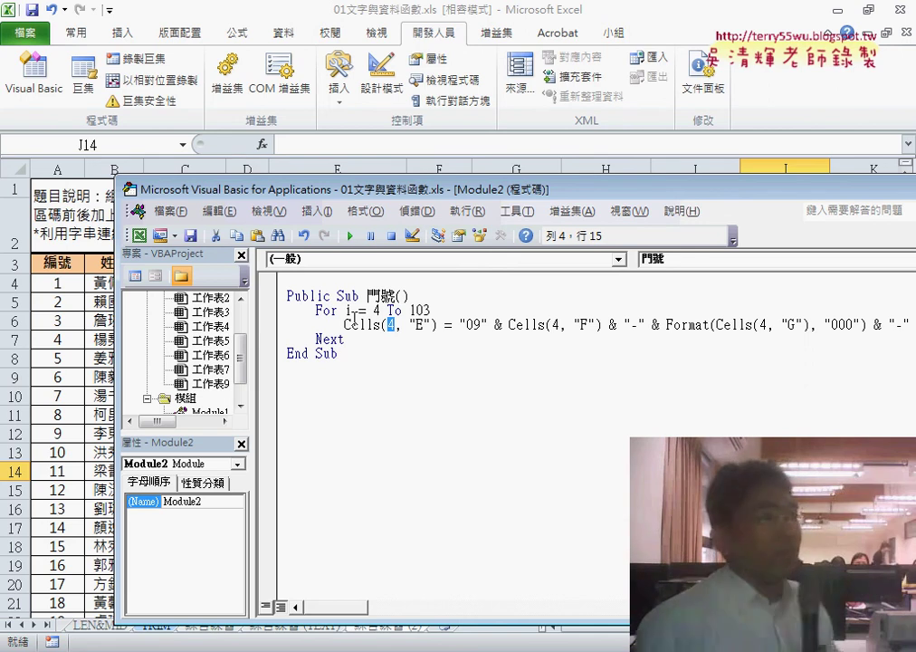
Replace row 4 with loop counter i in the E, F, G and H Cells references.
{"action": "type", "text": "i"}
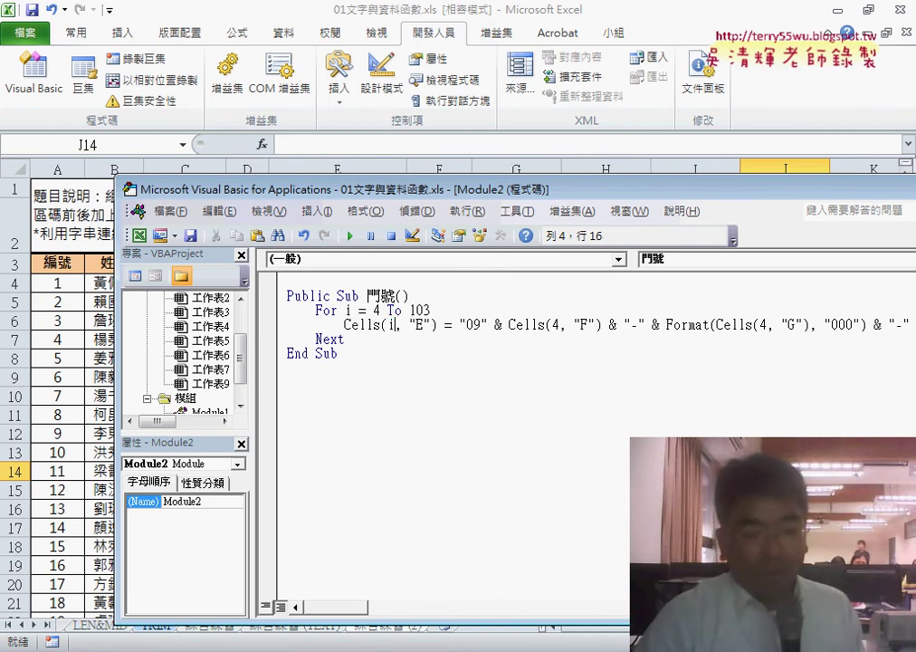
{"action": "double_click", "coordinate": [554, 323]}
{"action": "type", "text": "i"}
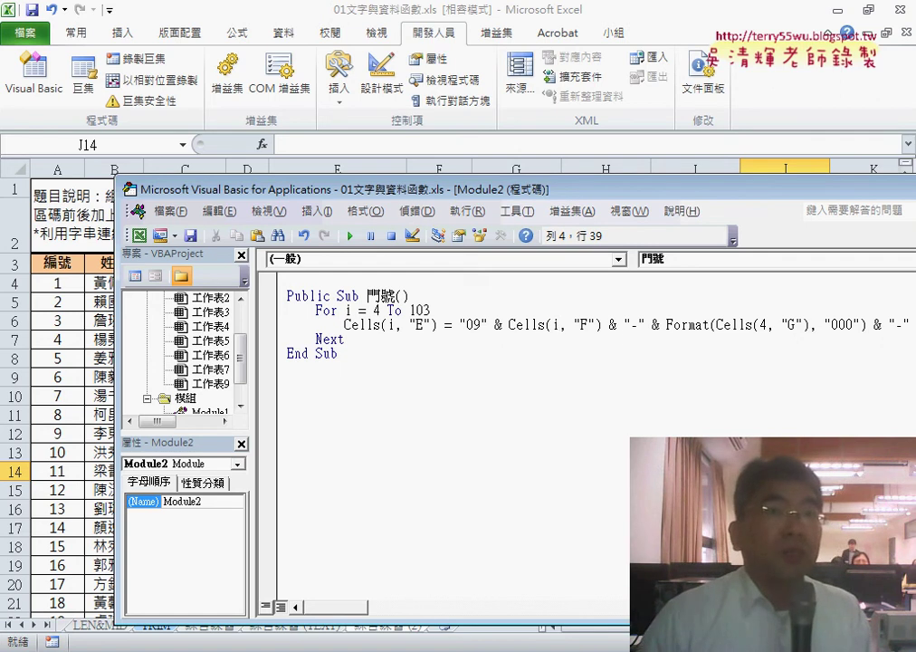
{"action": "double_click", "coordinate": [756, 324]}
{"action": "type", "text": "i"}
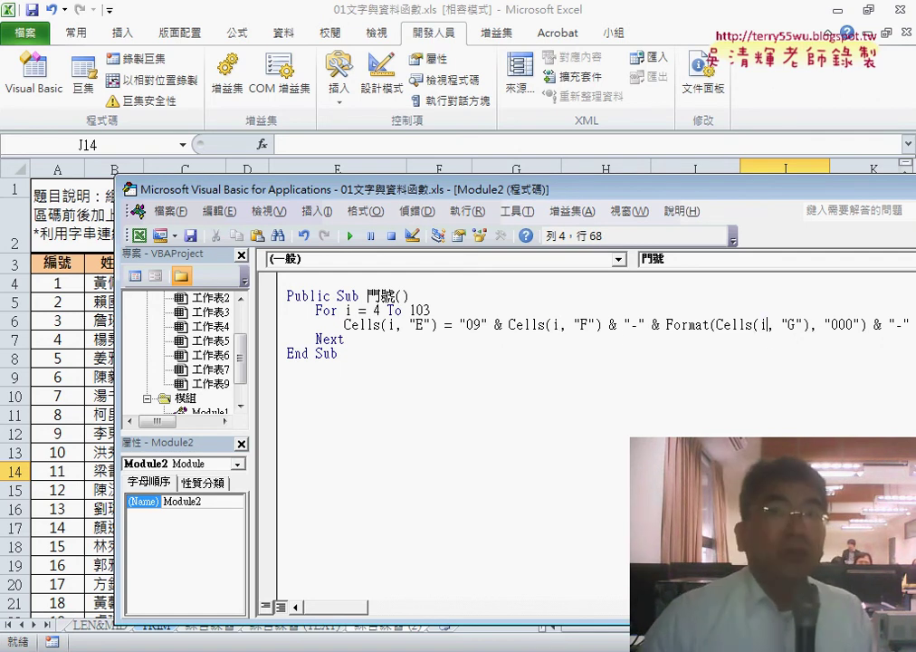
{"action": "left_click_drag", "start_coordinate": [359, 616], "coordinate": [361, 616]}
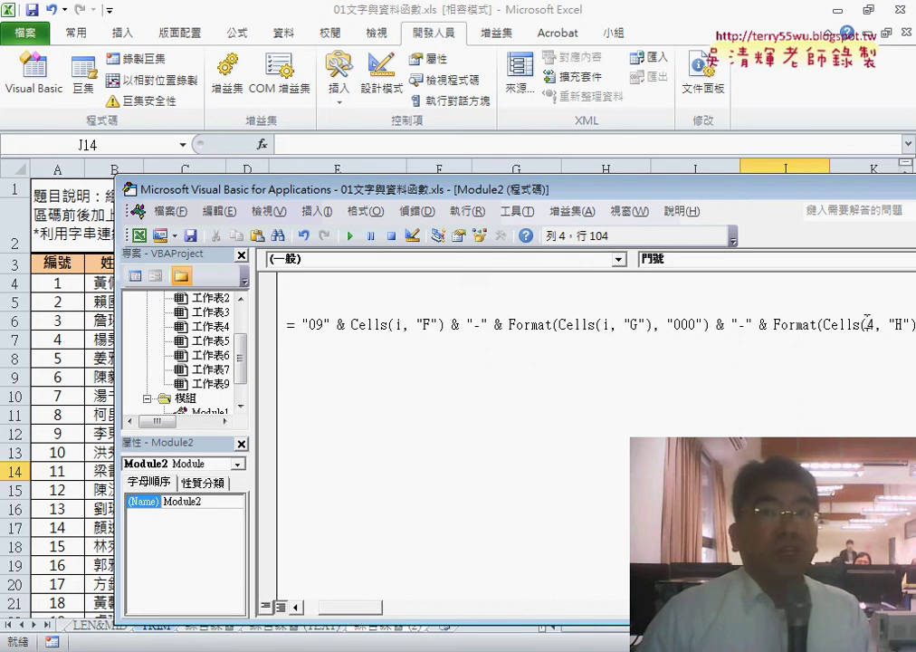
{"action": "double_click", "coordinate": [867, 324]}
{"action": "type", "text": "i"}
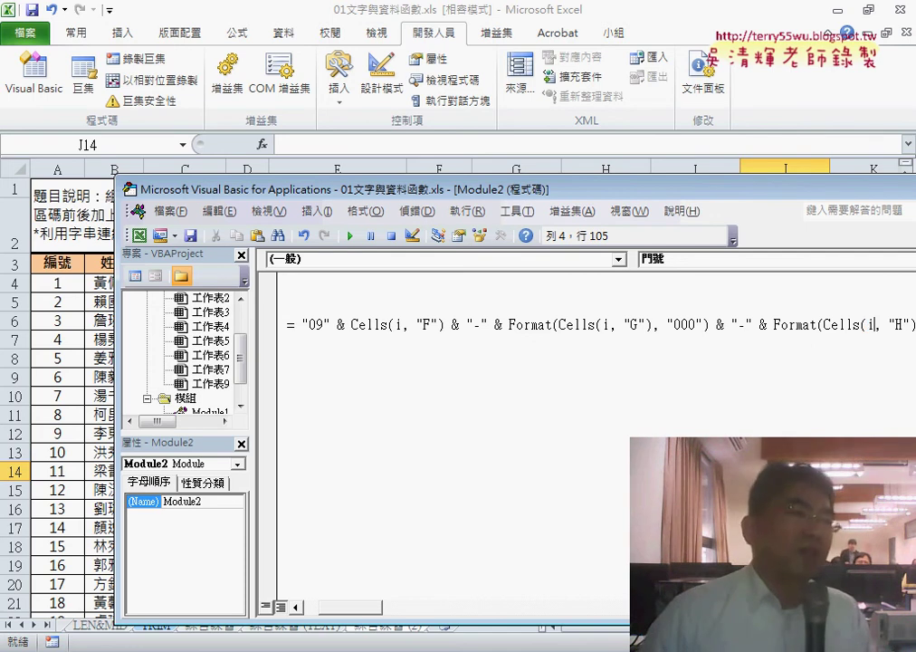
{"action": "left_click_drag", "start_coordinate": [358, 609], "coordinate": [338, 612]}
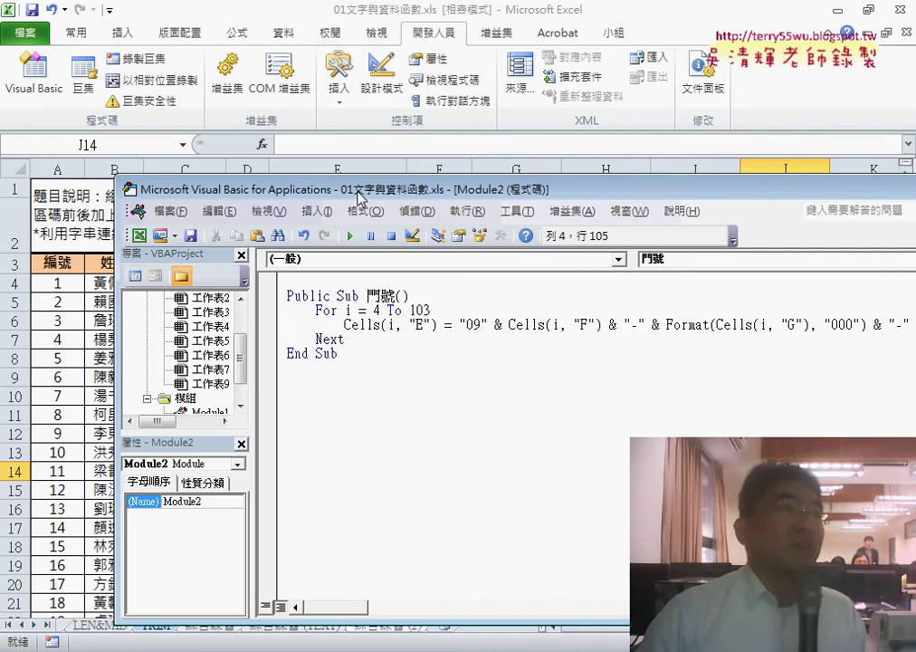
{"action": "left_click_drag", "start_coordinate": [358, 197], "coordinate": [623, 188]}
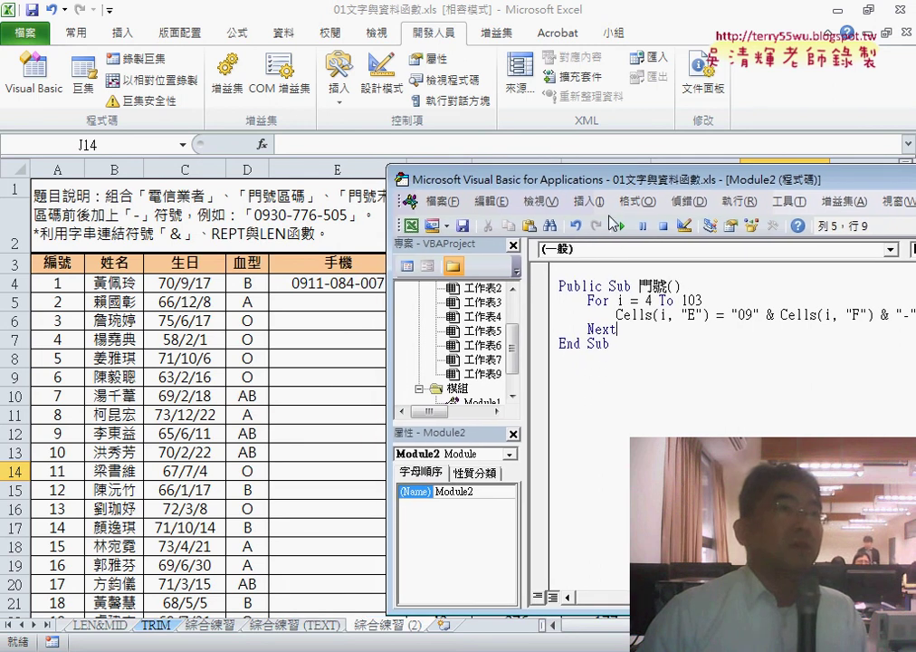
Run the 門號 macro to fill column E, then paste a duplicate of the procedure below it.
{"action": "left_click", "coordinate": [623, 225]}
{"action": "key", "text": "ctrl+a"}
{"action": "key", "text": "ctrl+c"}
{"action": "key", "text": "ctrl+End"}
{"action": "key", "text": "ctrl+v"}
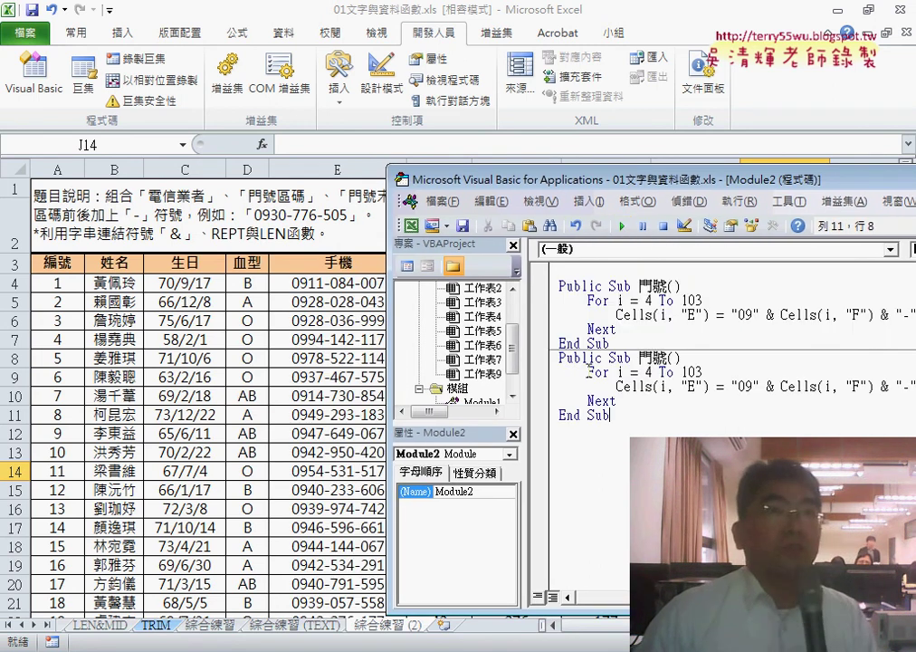
Rename the duplicate procedure 清除 and make it set each E cell to "".
{"action": "double_click", "coordinate": [657, 358]}
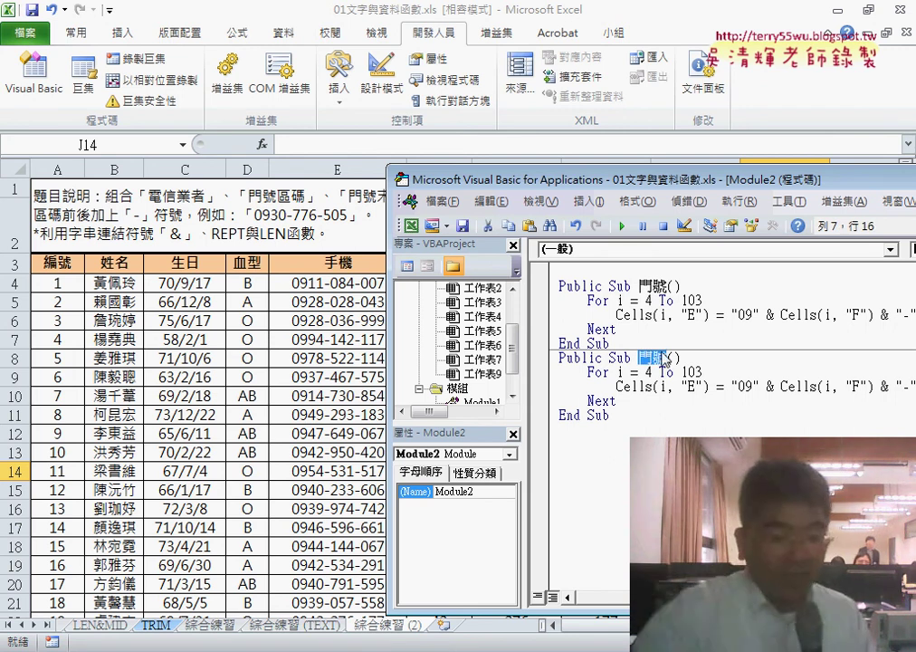
{"action": "type", "text": "7"}
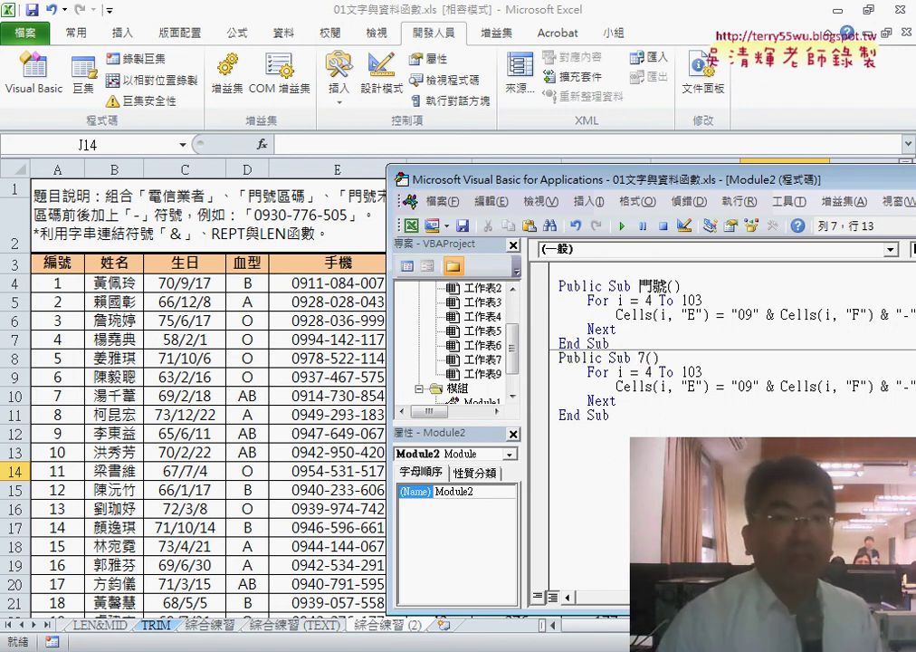
{"action": "key", "text": "BackSpace"}
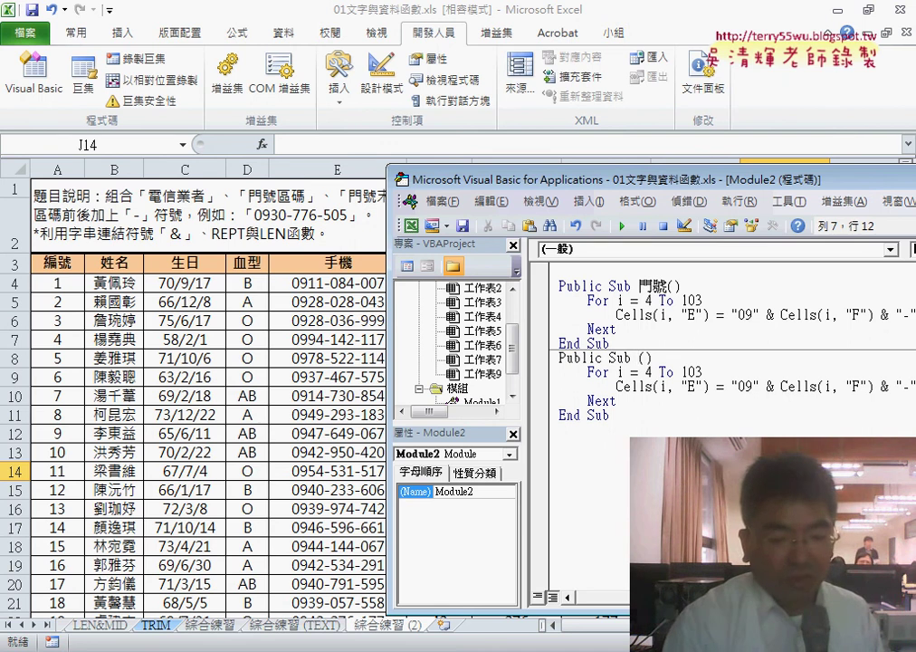
{"action": "type", "text": "ㄑu/"}
{"action": "key", "text": "space"}
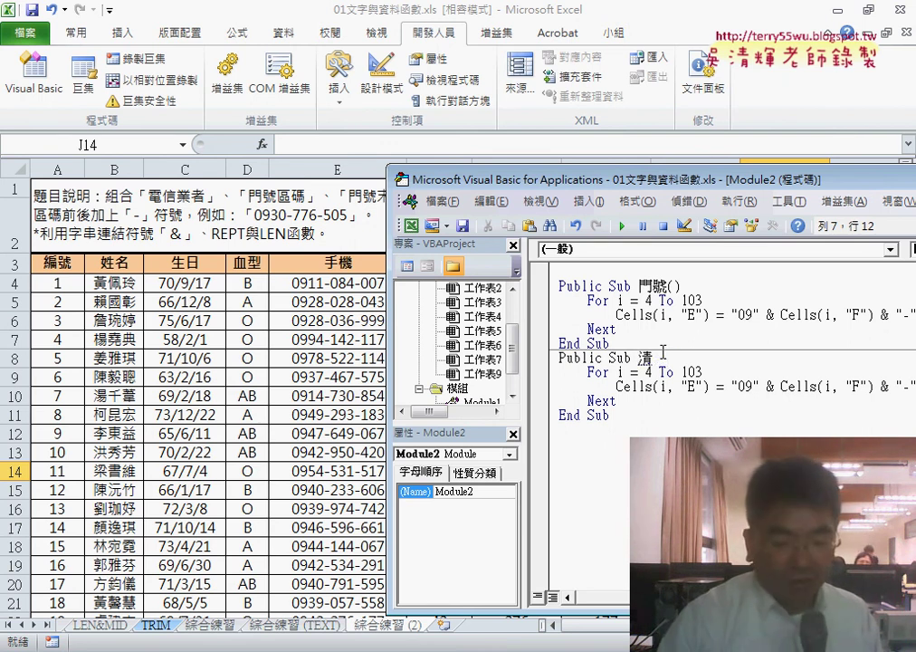
{"action": "type", "text": "tj6"}
{"action": "key", "text": "Return"}
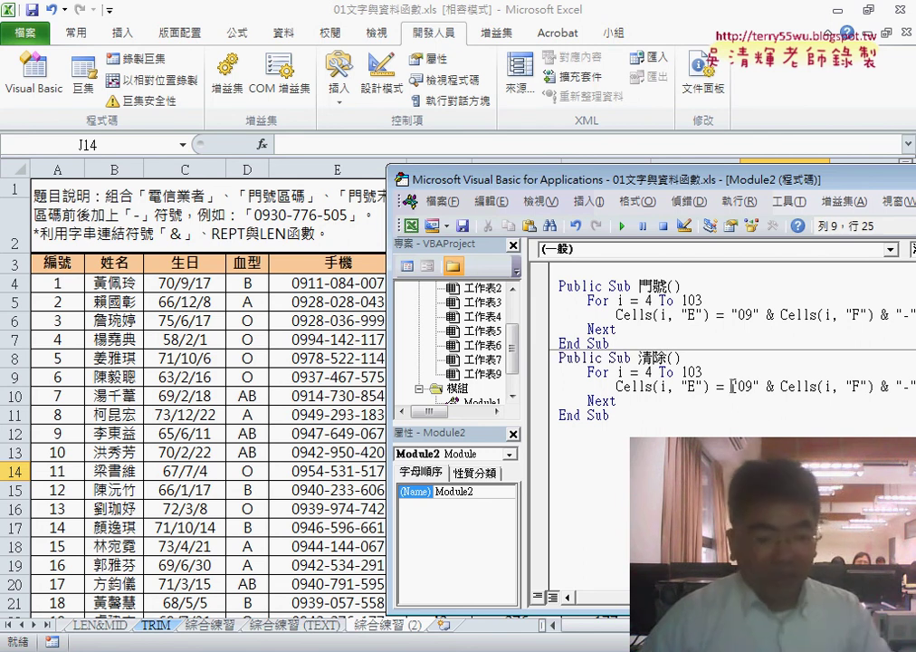
{"action": "left_click", "coordinate": [732, 386]}
{"action": "key", "text": "shift+End"}
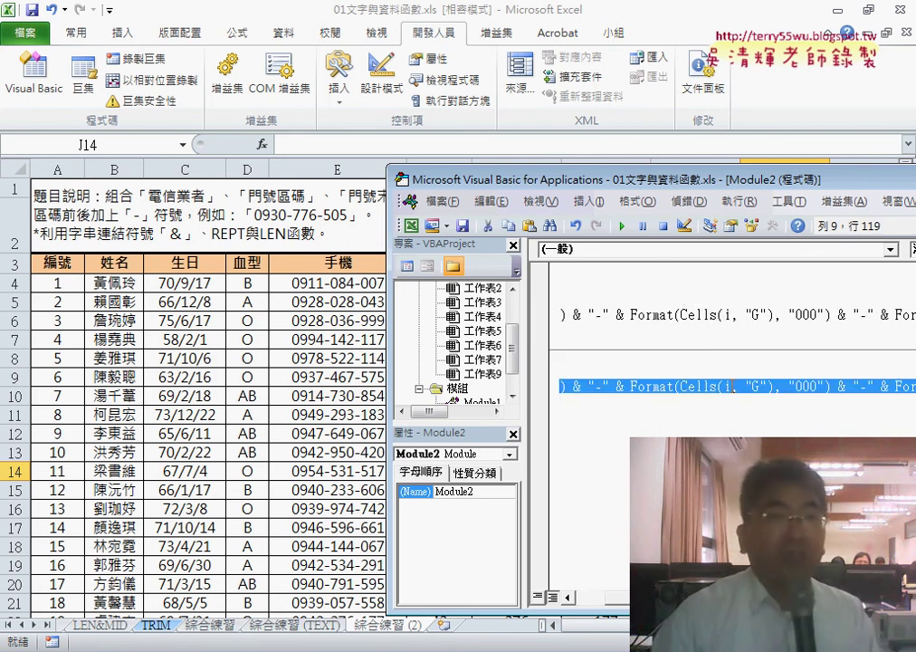
{"action": "type", "text": "\"\""}
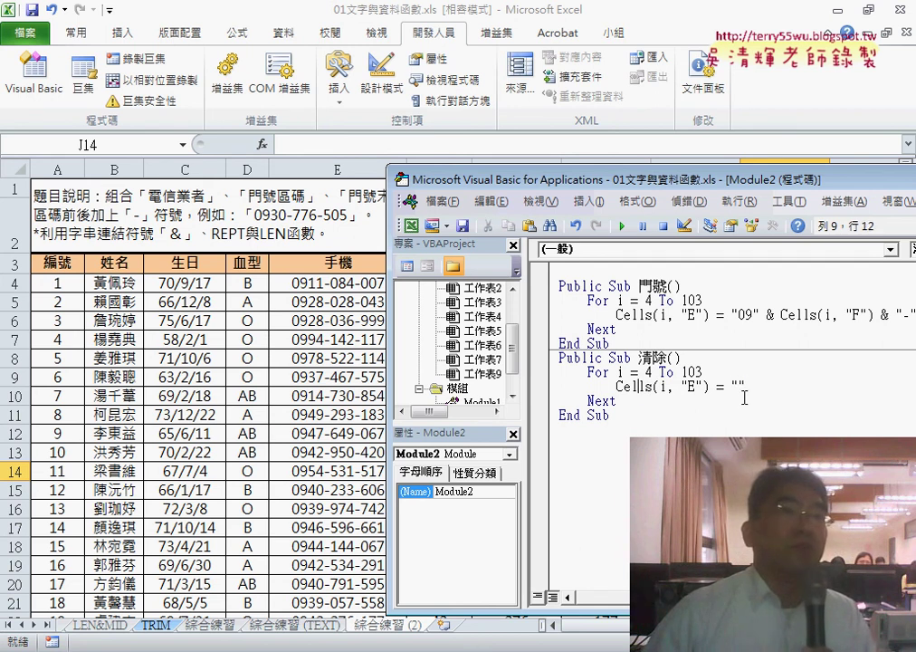
Run 清除, 門號, then 清除 again so column E ends empty, and close the VBA editor.
{"action": "left_click", "coordinate": [622, 227]}
{"action": "left_click", "coordinate": [620, 300]}
{"action": "left_click", "coordinate": [622, 227]}
{"action": "left_click", "coordinate": [619, 372]}
{"action": "left_click", "coordinate": [622, 228]}
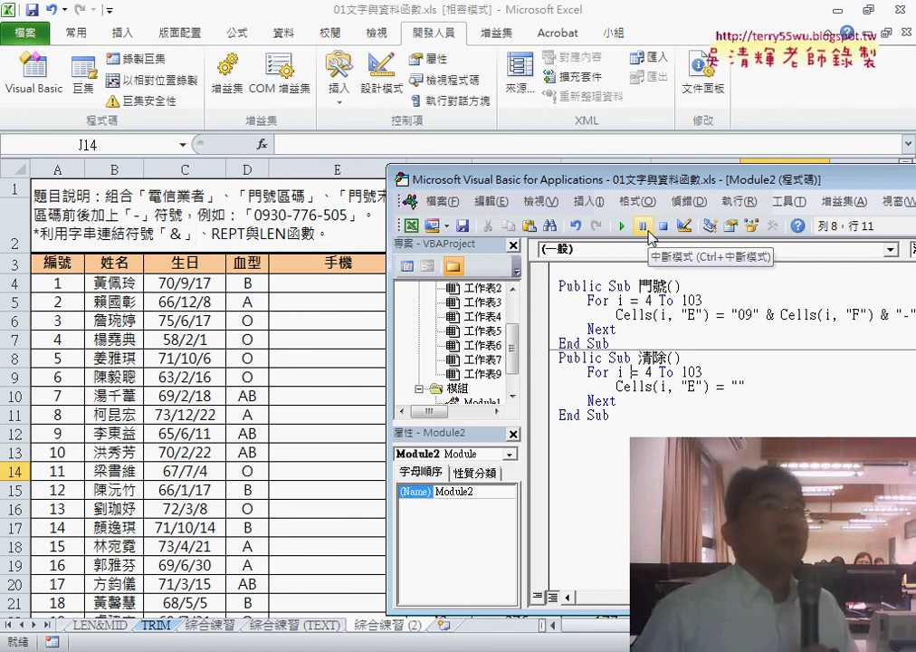
{"action": "left_click", "coordinate": [776, 108]}
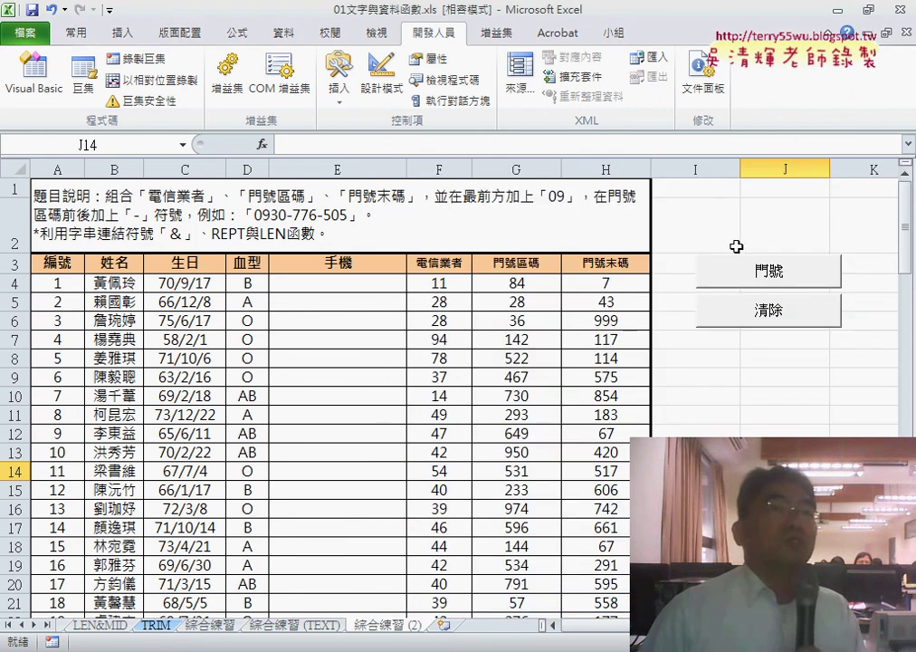
Delete the existing 門號 and 清除 buttons from the worksheet.
{"action": "right_click", "coordinate": [757, 271]}
{"action": "left_click", "coordinate": [784, 276]}
{"action": "right_click", "coordinate": [755, 304]}
{"action": "left_click", "coordinate": [786, 312]}
Draw a new form button right of the table and assign it the 門號 macro.
{"action": "left_click", "coordinate": [339, 82]}
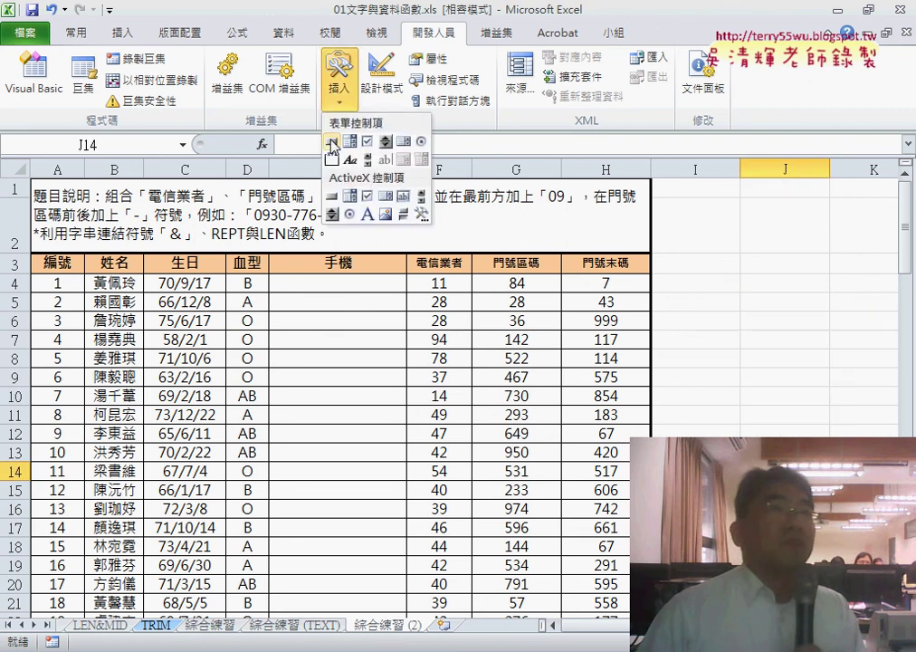
{"action": "left_click", "coordinate": [333, 147]}
{"action": "left_click_drag", "start_coordinate": [685, 250], "coordinate": [792, 272]}
{"action": "left_click", "coordinate": [518, 176]}
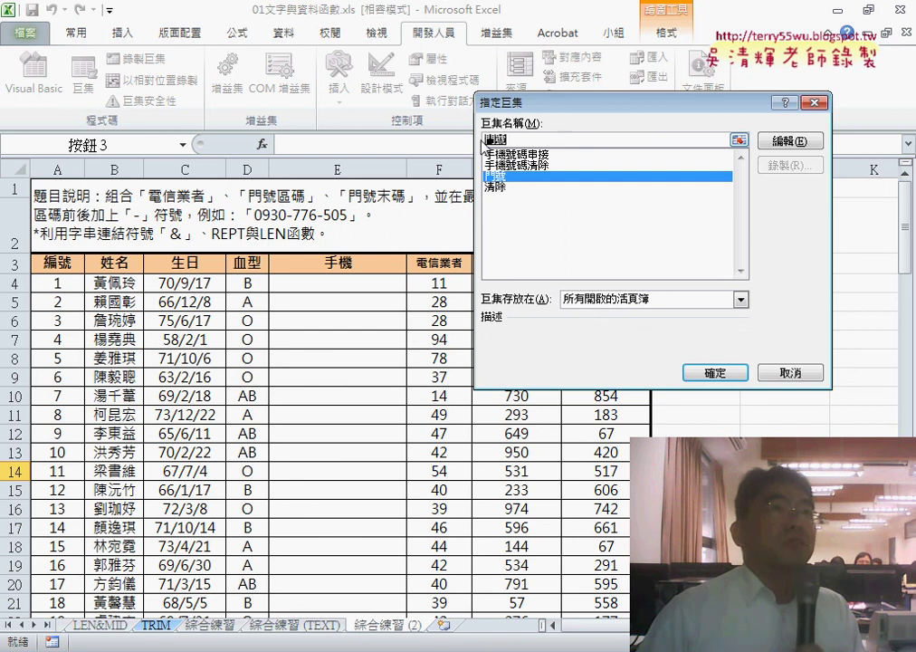
{"action": "right_click", "coordinate": [489, 140]}
{"action": "left_click", "coordinate": [500, 175]}
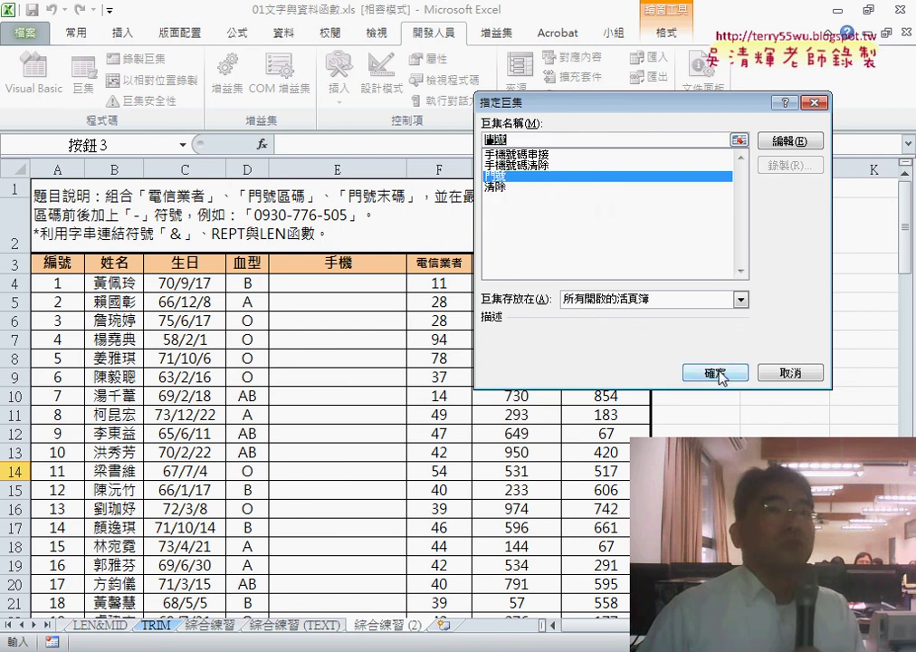
{"action": "left_click", "coordinate": [720, 372]}
Label the button 門號 and click it to fill column E with phone numbers.
{"action": "key", "text": "BackSpace"}
{"action": "key", "text": "BackSpace"}
{"action": "key", "text": "BackSpace"}
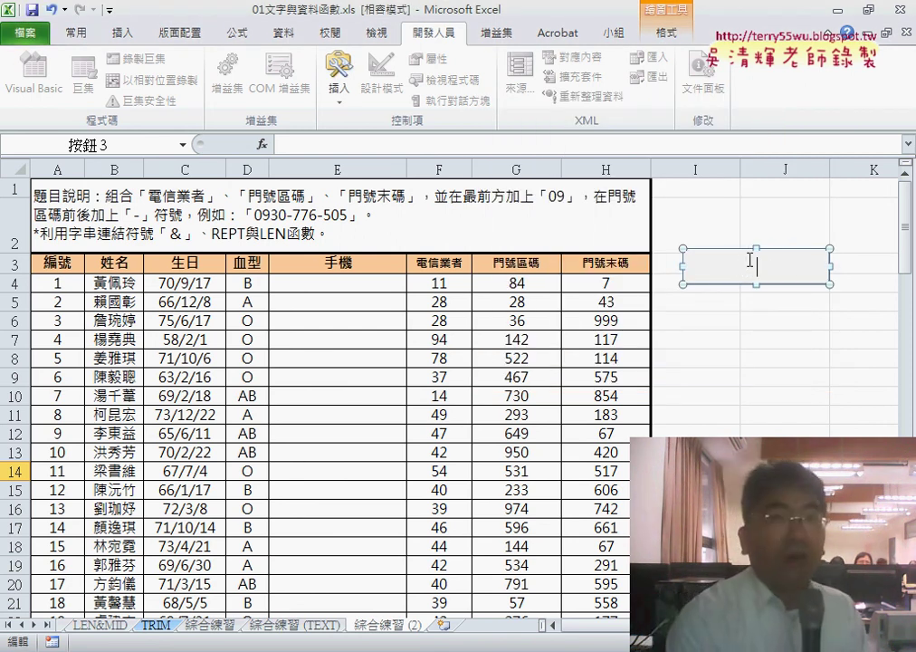
{"action": "key", "text": "ctrl+v"}
{"action": "left_click", "coordinate": [784, 340]}
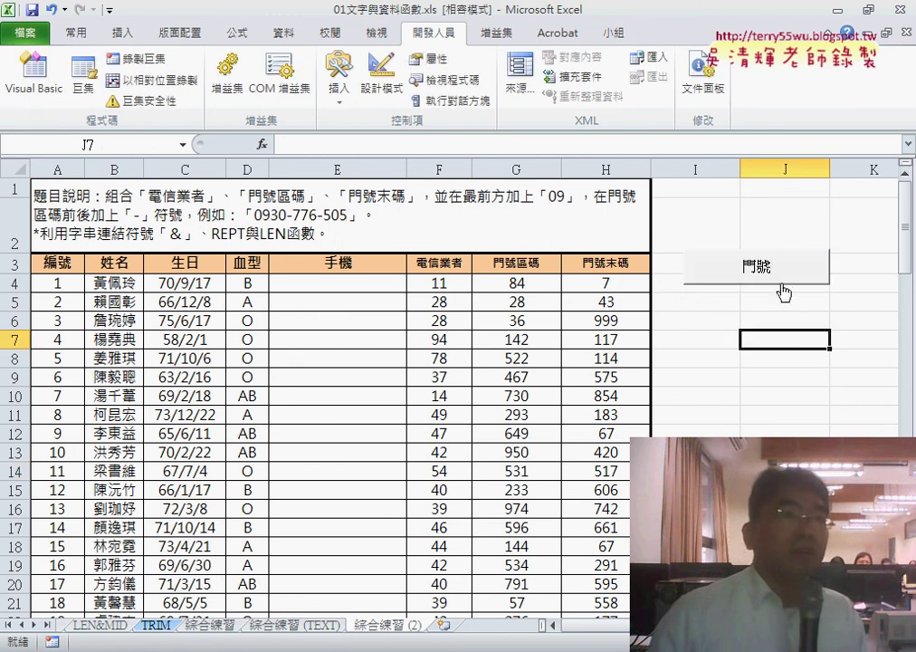
{"action": "left_click", "coordinate": [774, 274]}
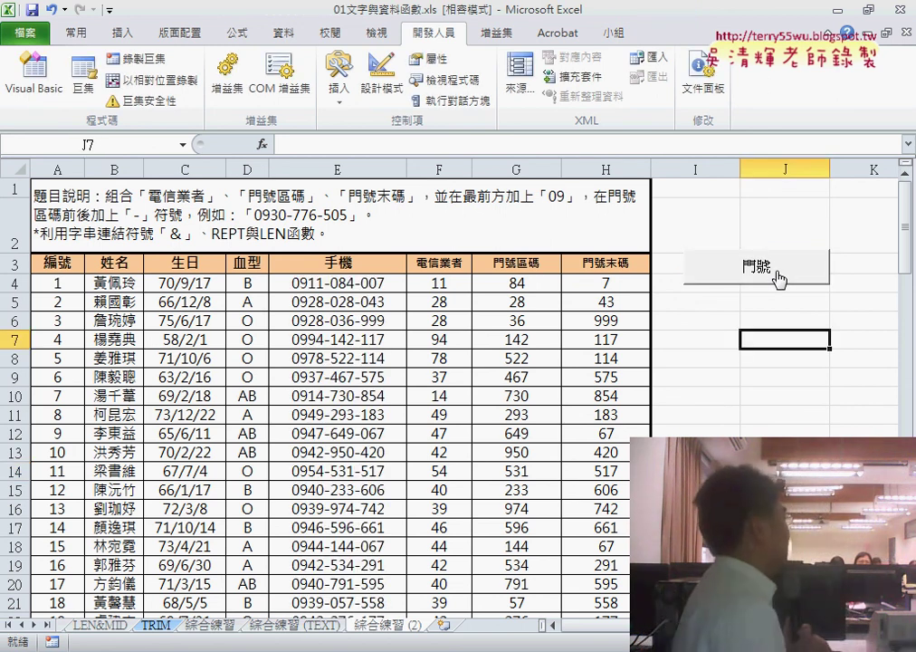